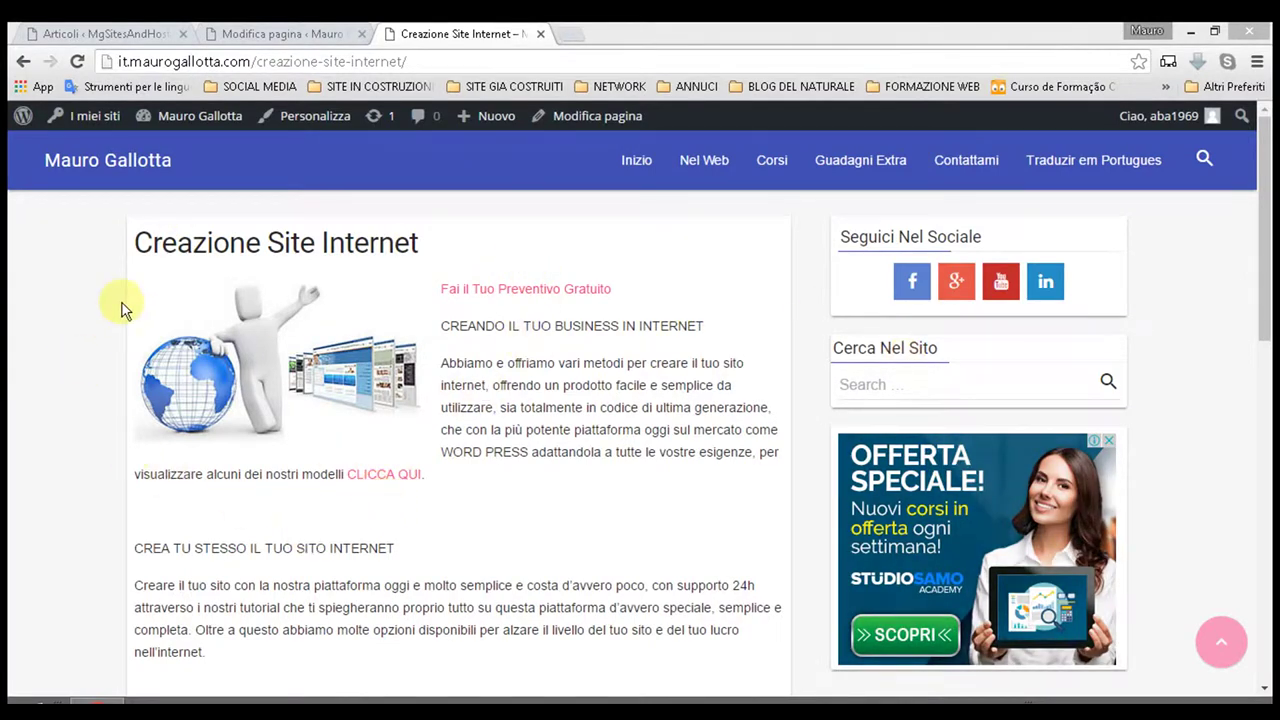
- Review the published Creazione Site Internet page and the Inizio da Qui page in the WordPress editor
{"action": "scroll", "coordinate": [122, 313], "scroll_direction": "down", "scroll_amount": 9}
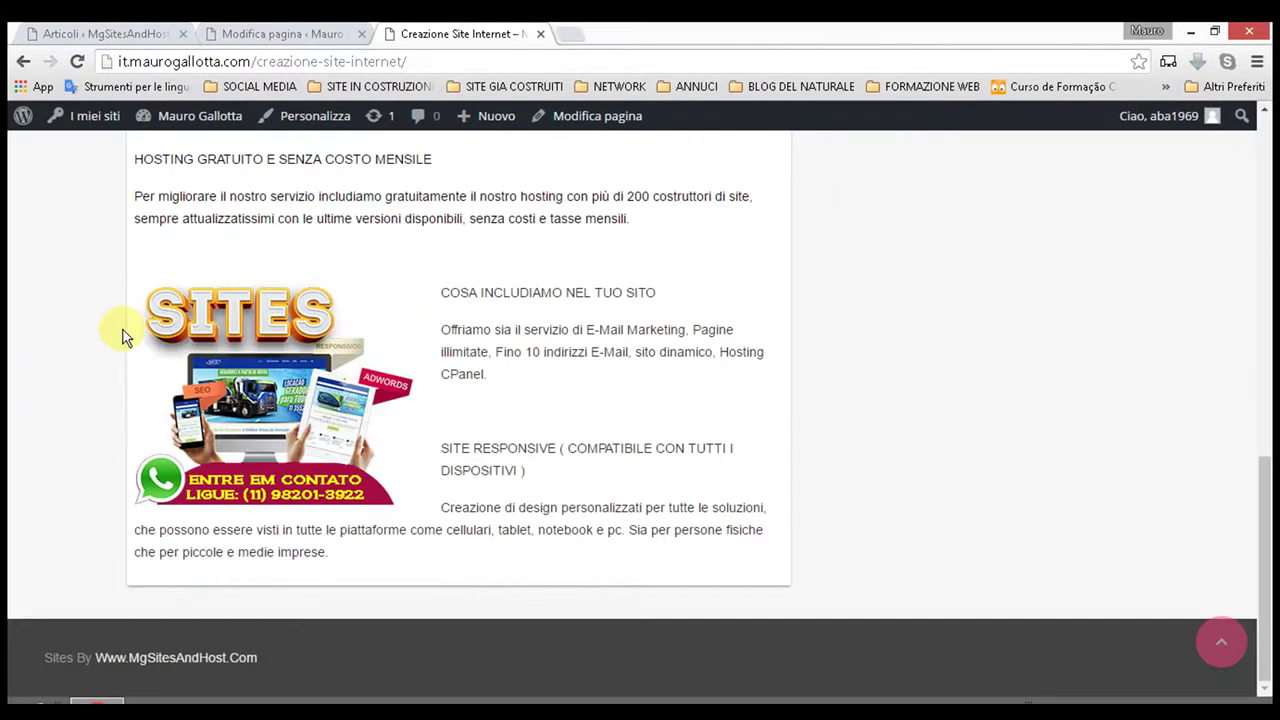
{"action": "scroll", "coordinate": [122, 337], "scroll_direction": "up", "scroll_amount": 9}
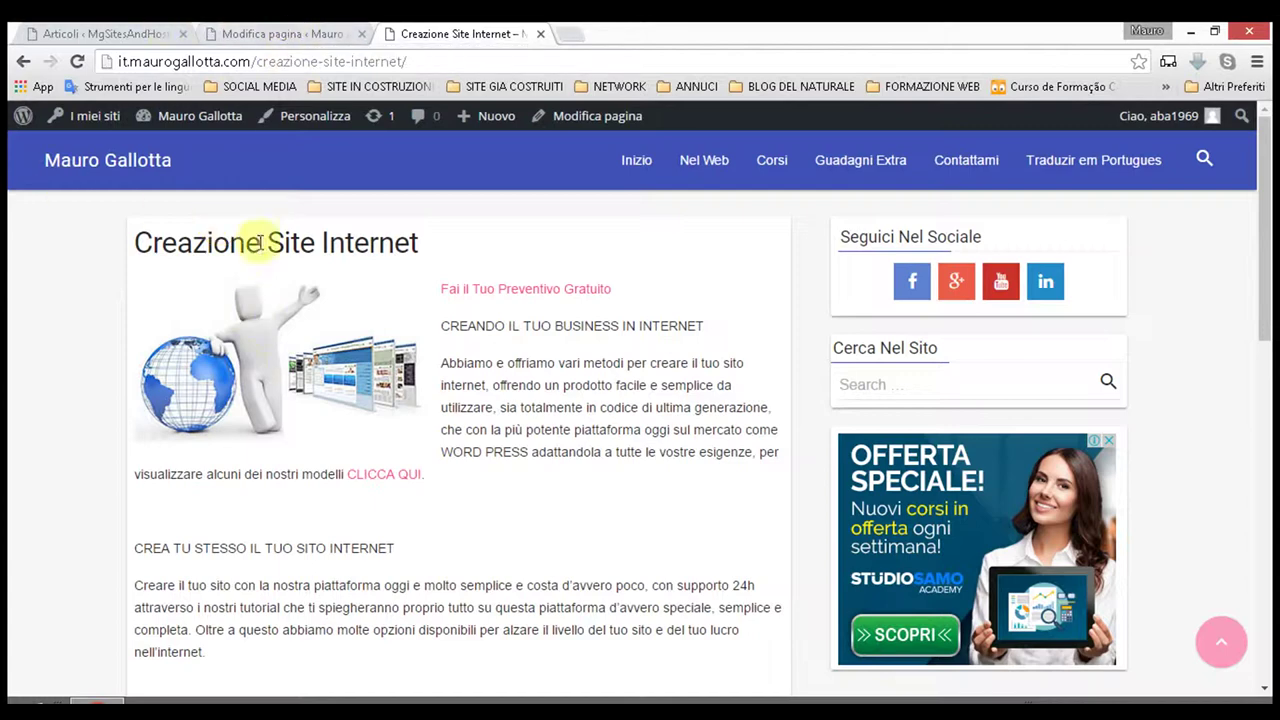
{"action": "left_click", "coordinate": [318, 40]}
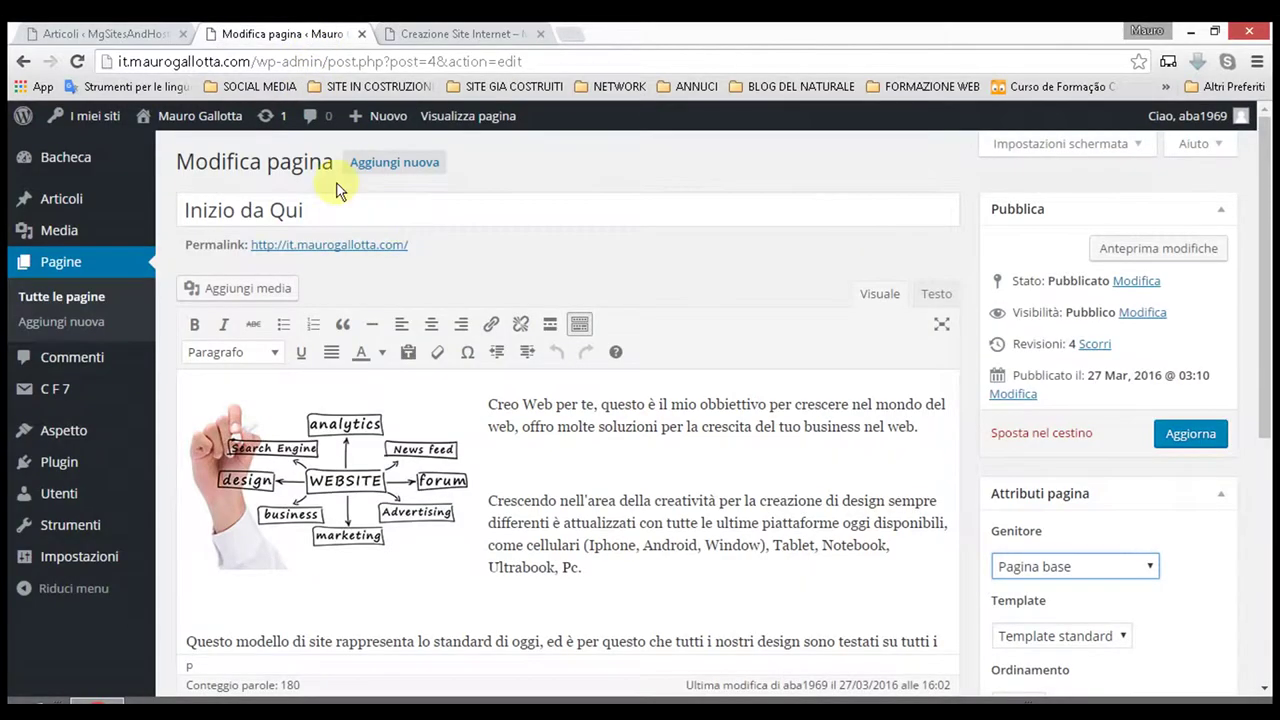
{"action": "scroll", "coordinate": [330, 185], "scroll_direction": "down", "scroll_amount": 4}
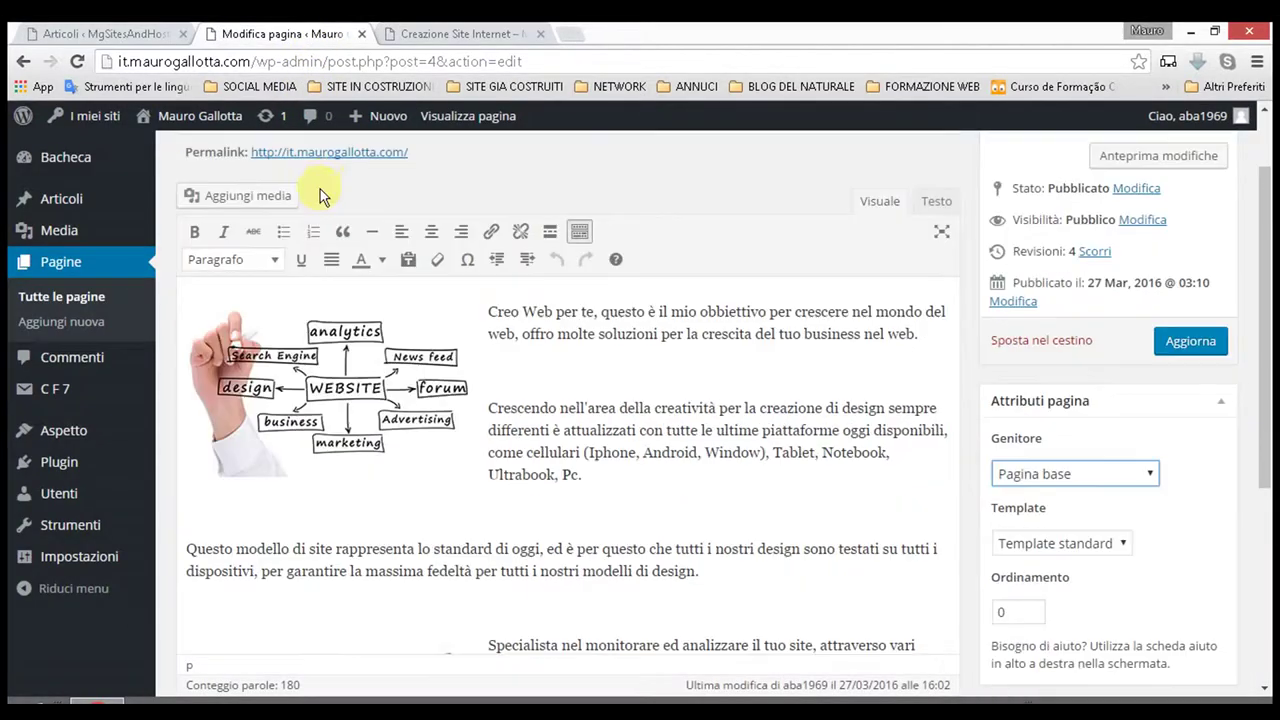
{"action": "scroll", "coordinate": [324, 270], "scroll_direction": "up", "scroll_amount": 4}
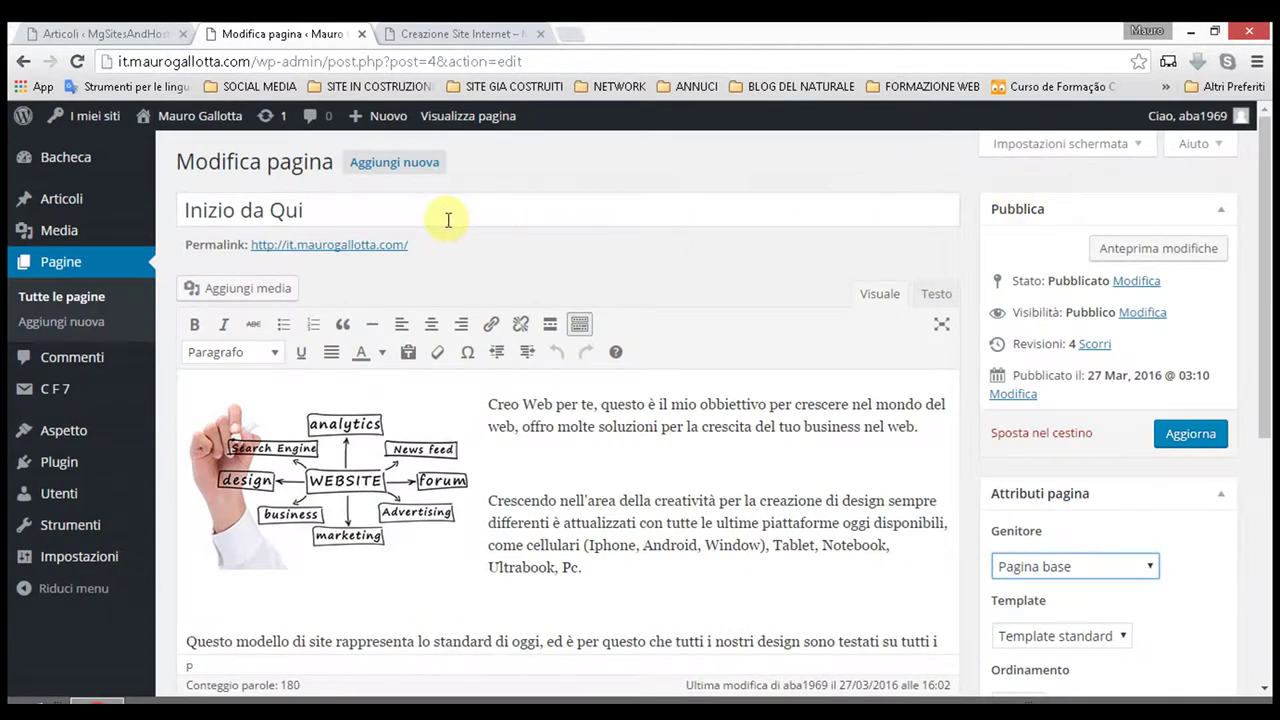
- Go to the dashboard, list all the site's pages and open the Inizio da Qui page for editing
{"action": "mouse_move", "coordinate": [112, 243]}
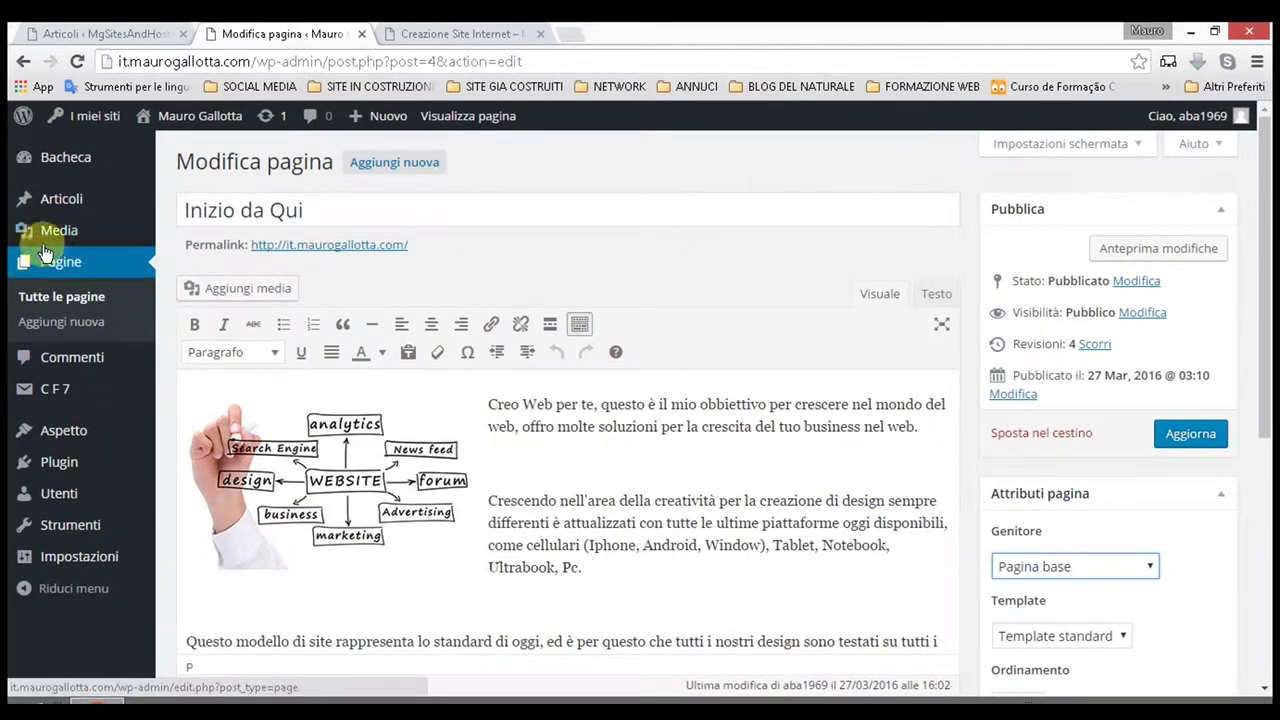
{"action": "left_click", "coordinate": [62, 166]}
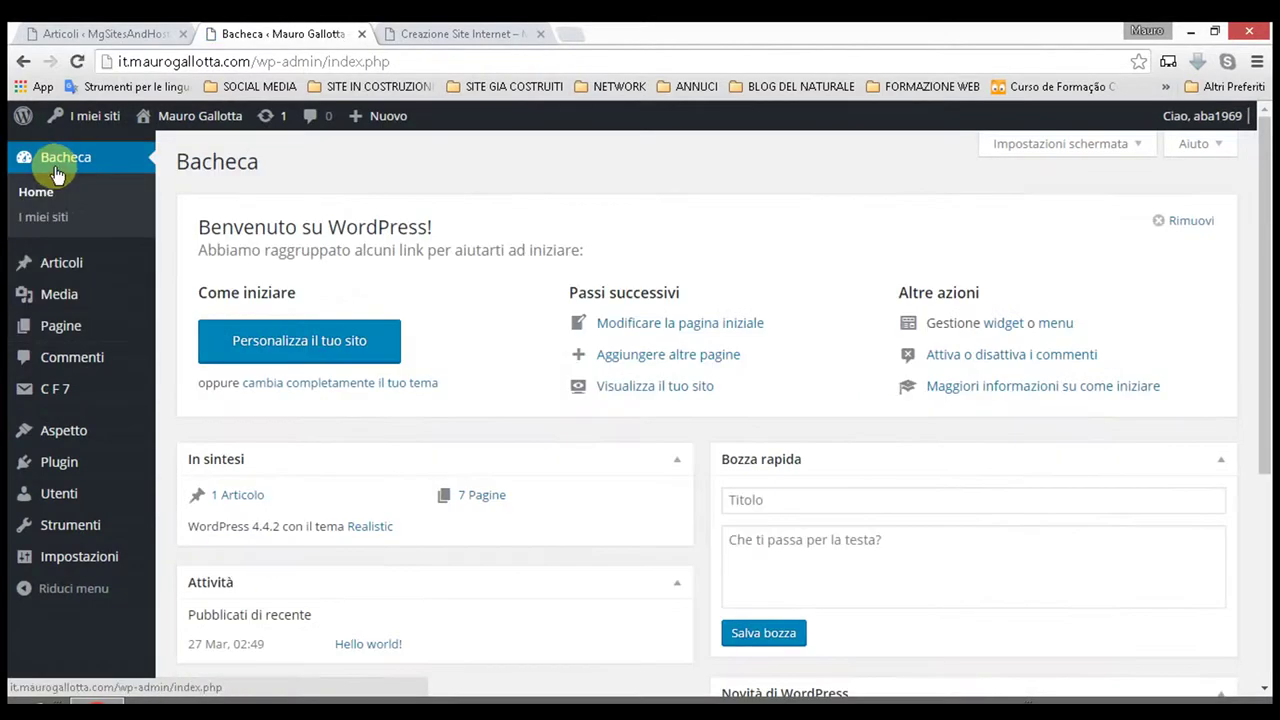
{"action": "mouse_move", "coordinate": [61, 268]}
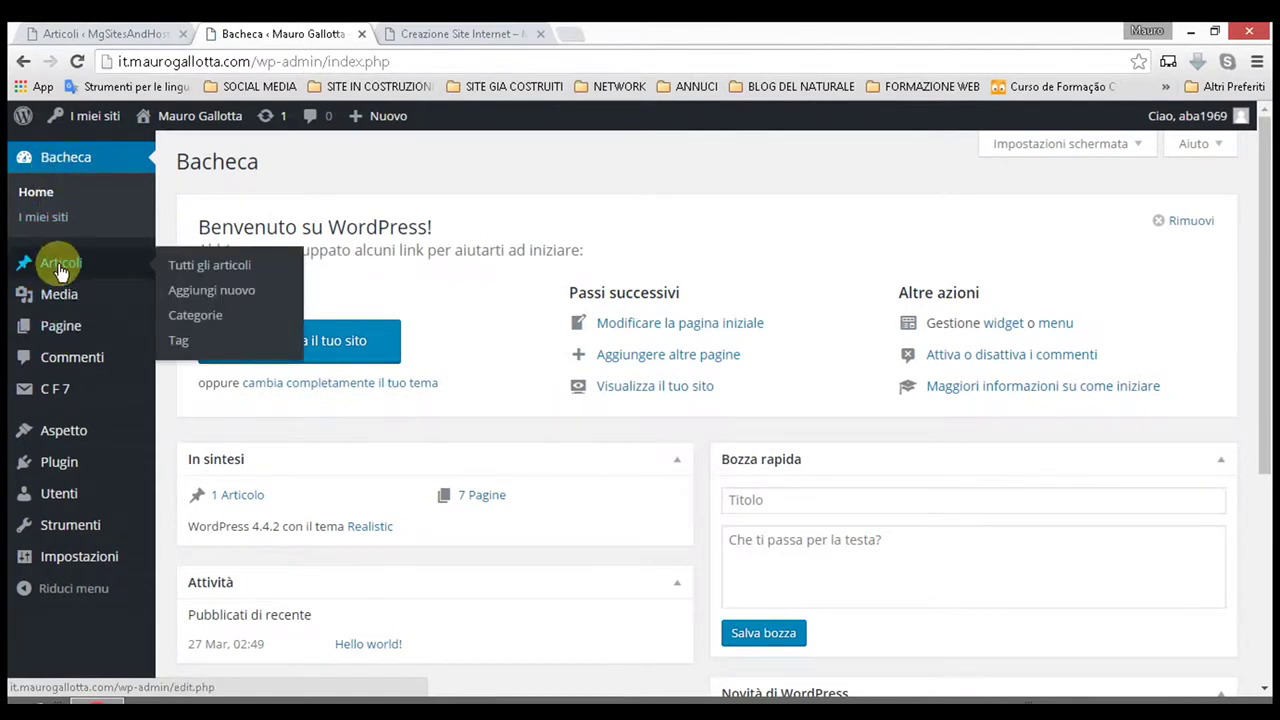
{"action": "mouse_move", "coordinate": [62, 328]}
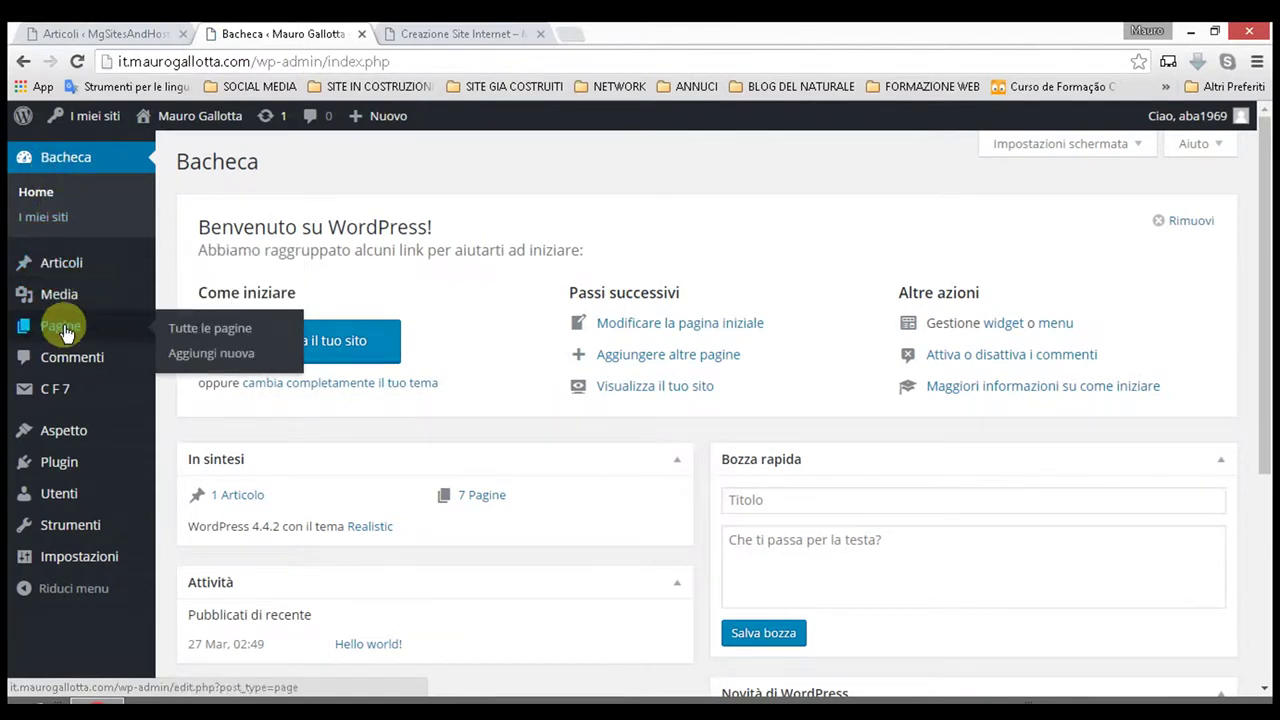
{"action": "left_click", "coordinate": [213, 331]}
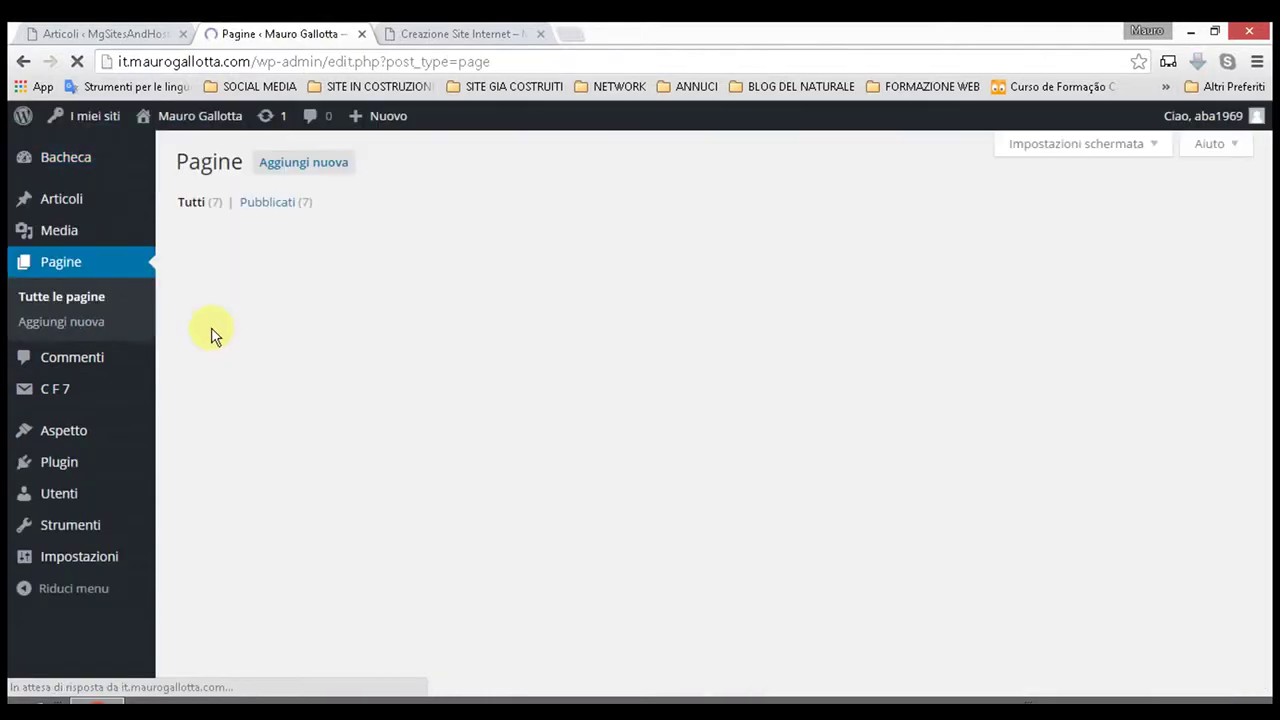
{"action": "scroll", "coordinate": [541, 325], "scroll_direction": "down", "scroll_amount": 2}
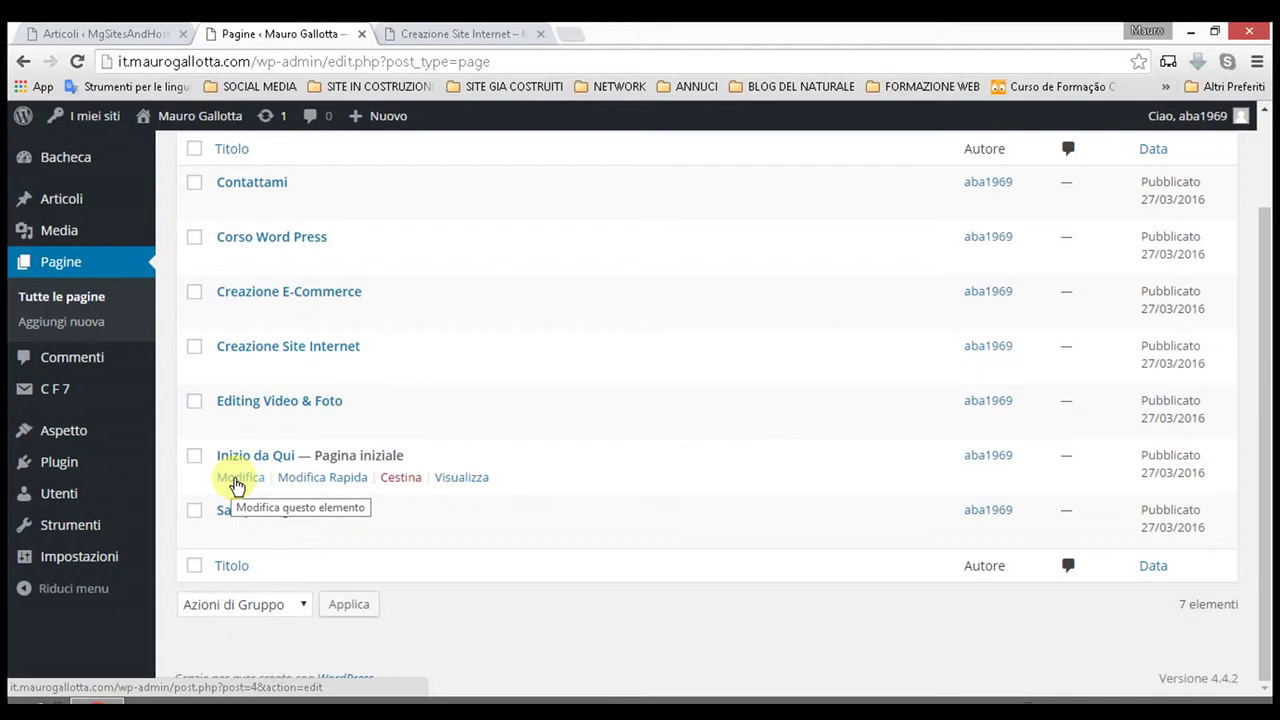
{"action": "left_click", "coordinate": [237, 480]}
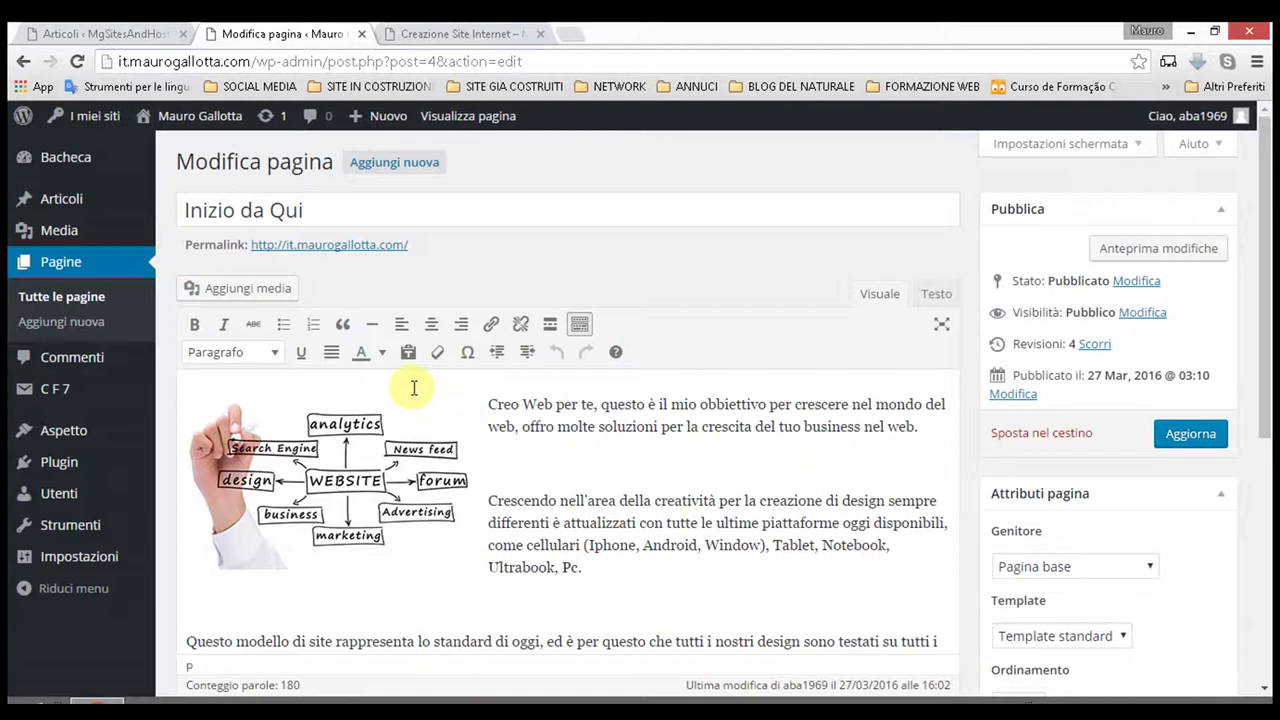
- Create a new page from the Pagine section and title it "pagina di test"
{"action": "left_click", "coordinate": [58, 265]}
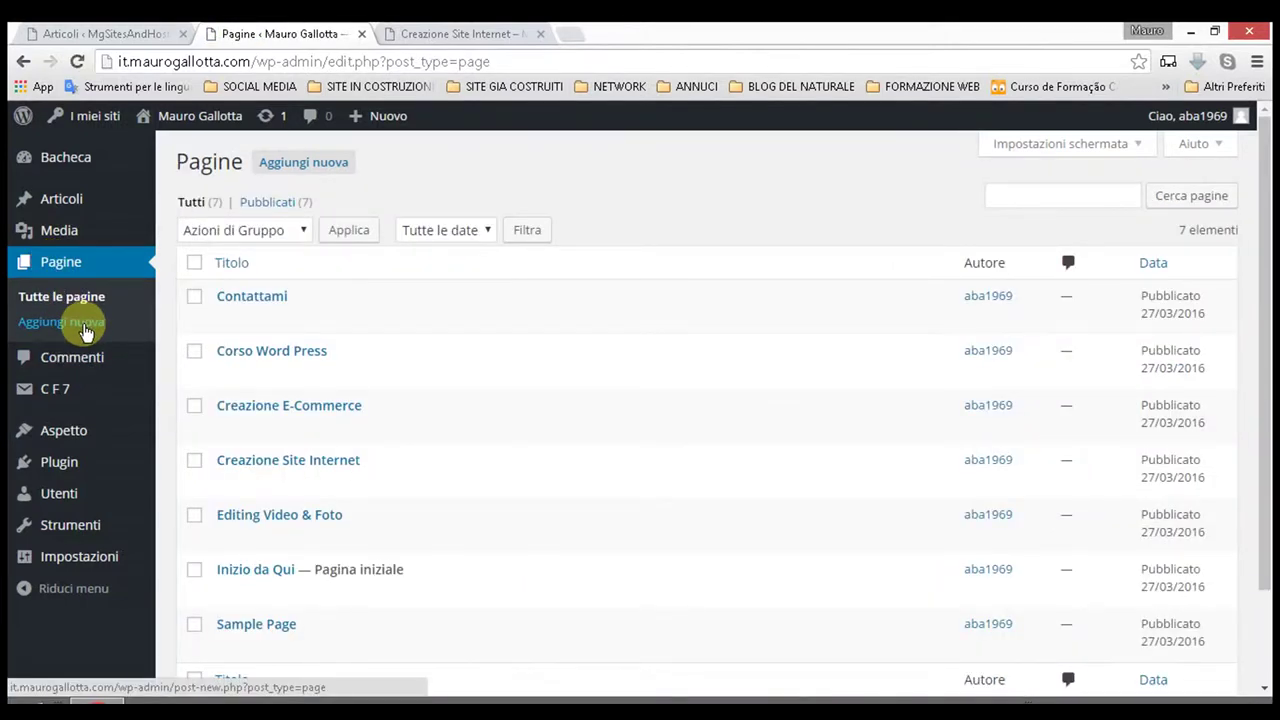
{"action": "left_click", "coordinate": [86, 330]}
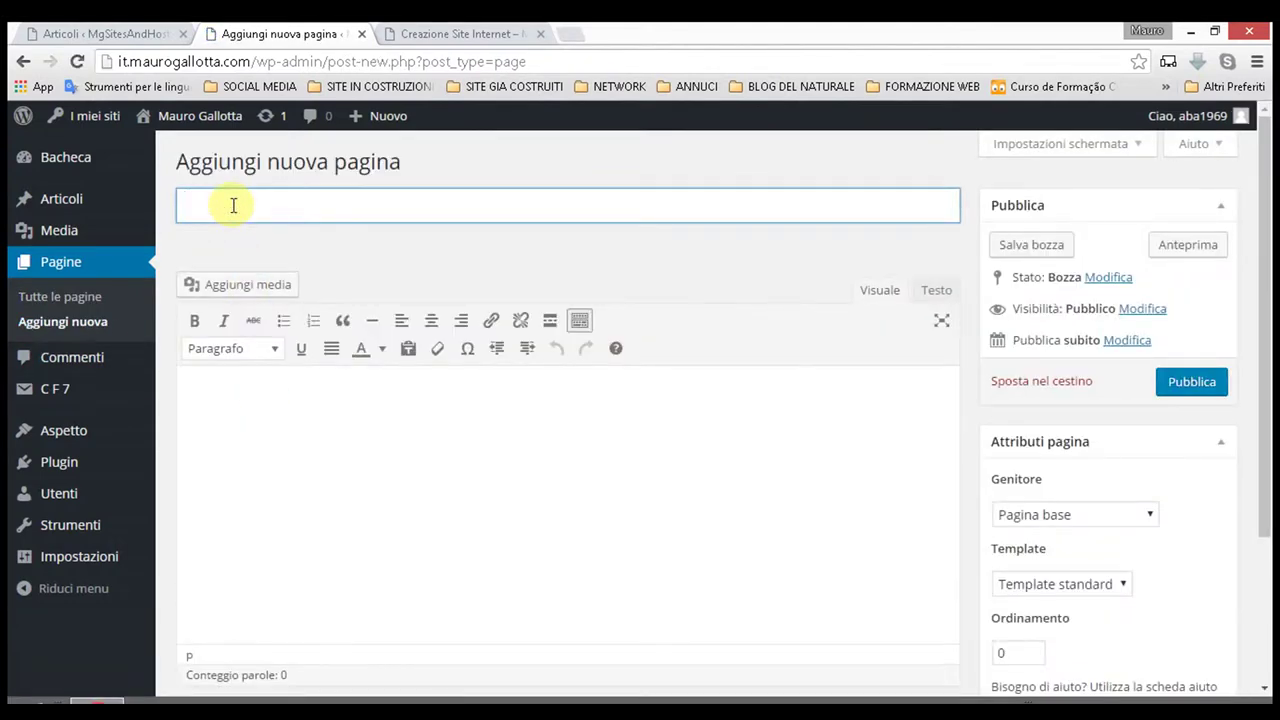
{"action": "type", "text": "pag"}
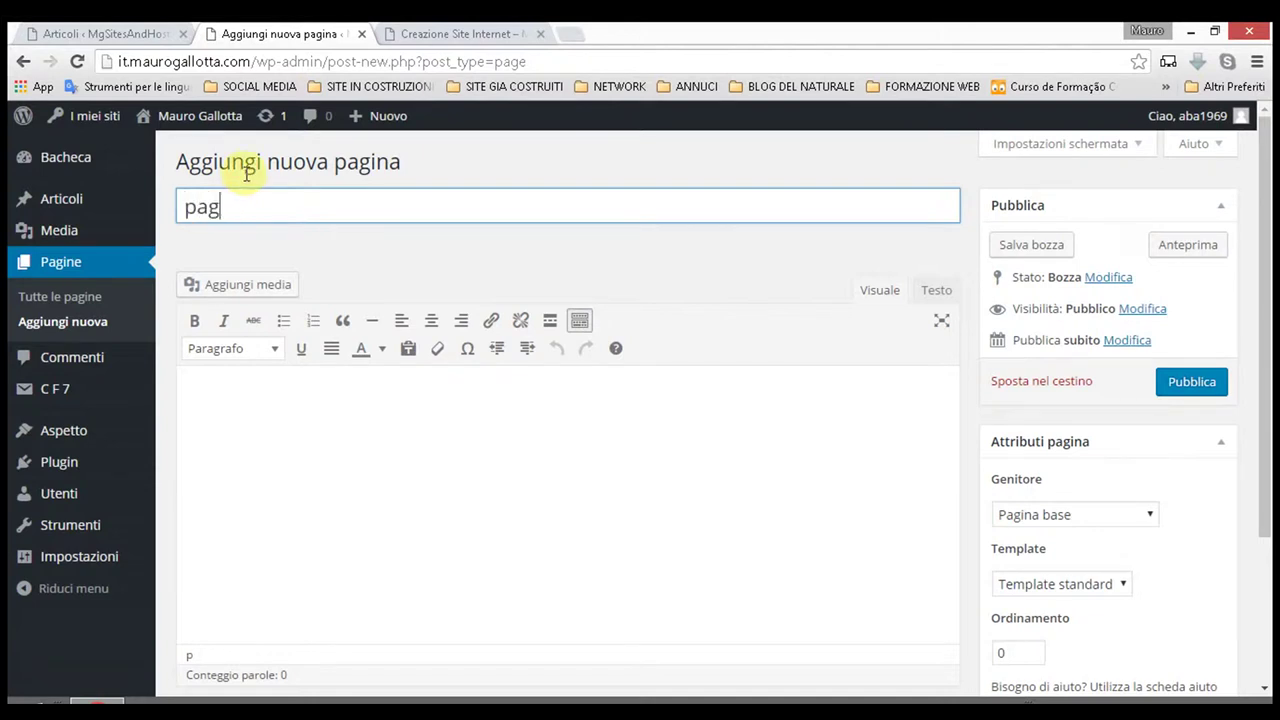
{"action": "type", "text": "ina di test"}
- Write "sono molto felice di stare qui" as the body text of the new page
{"action": "left_click", "coordinate": [256, 400]}
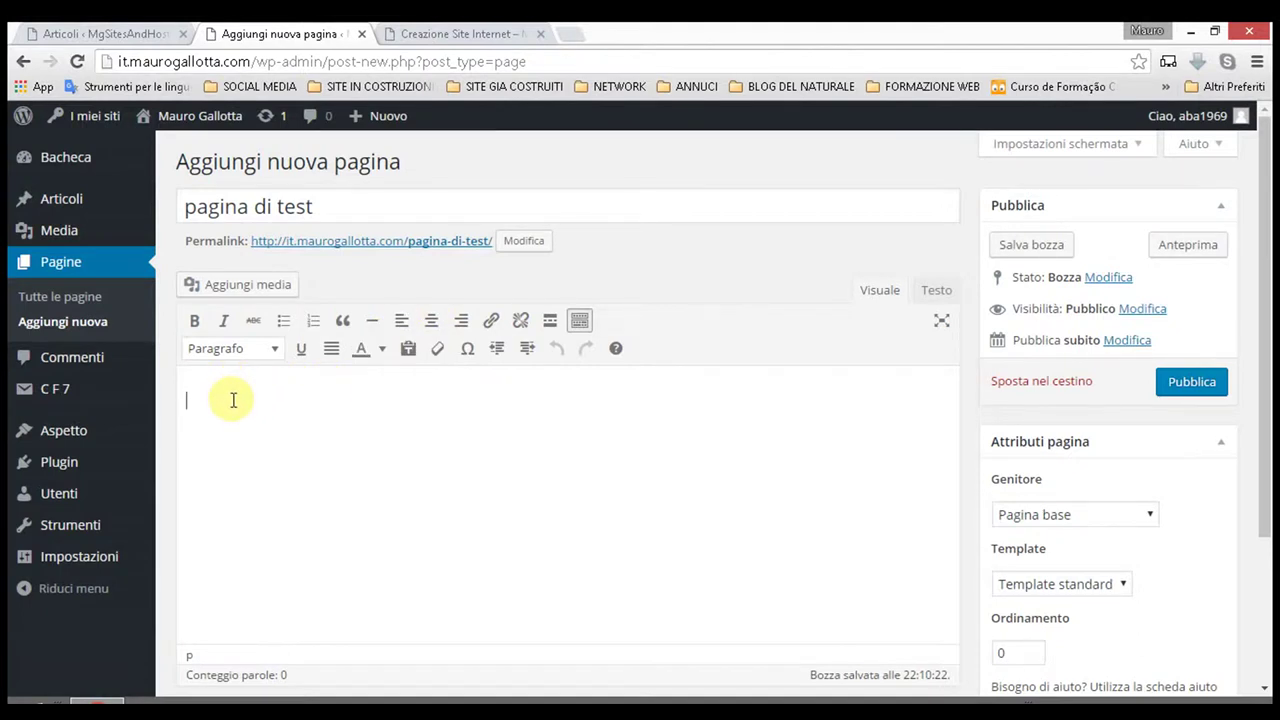
{"action": "type", "text": "sono"}
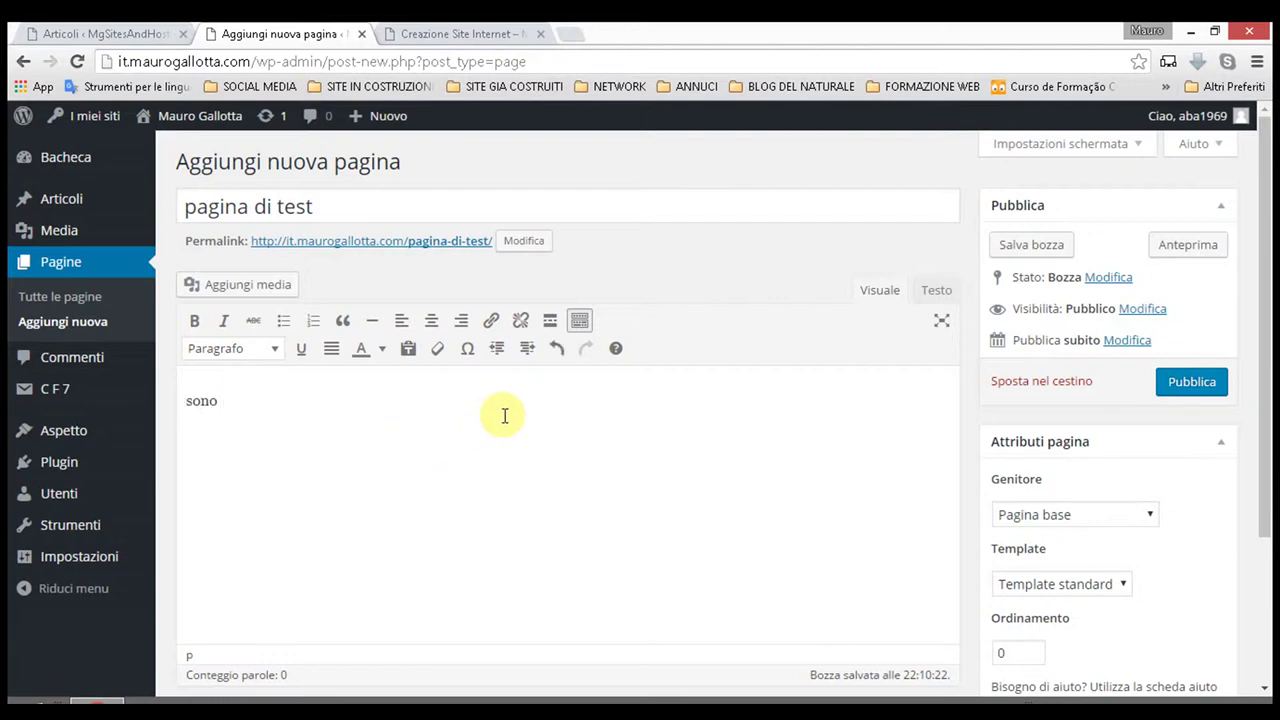
{"action": "type", "text": " molto felice di stare"}
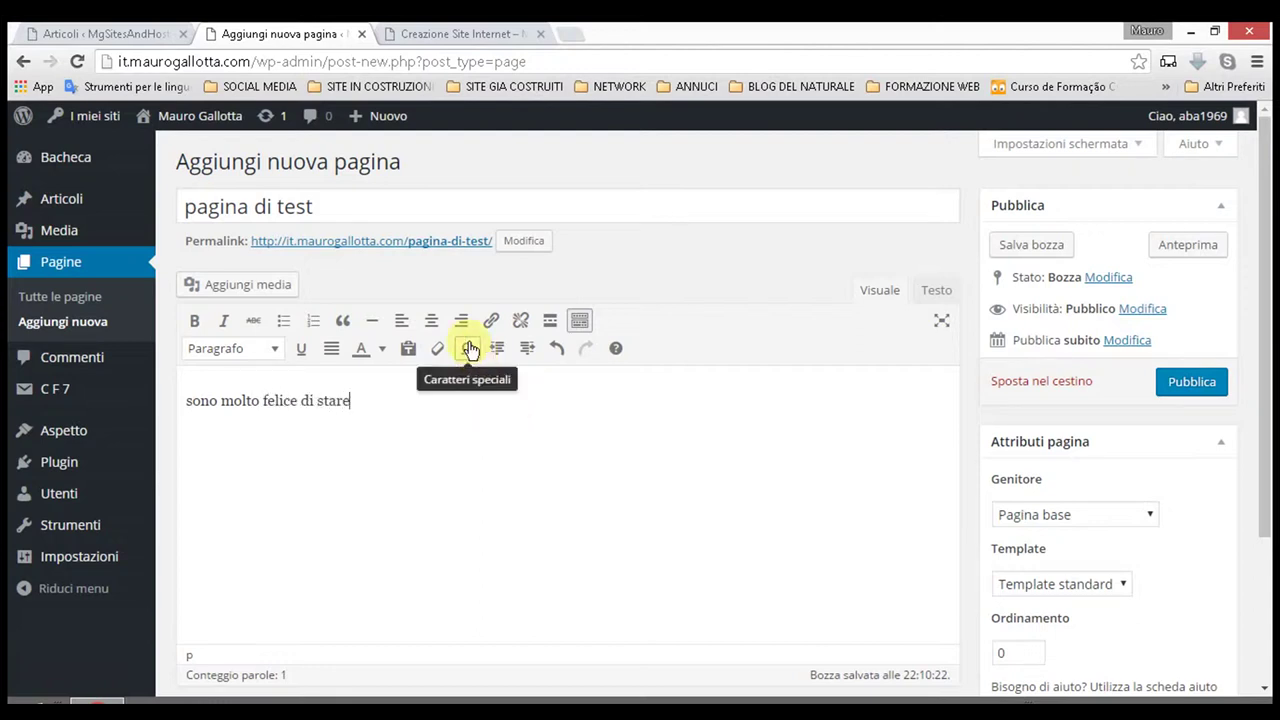
{"action": "type", "text": " qui"}
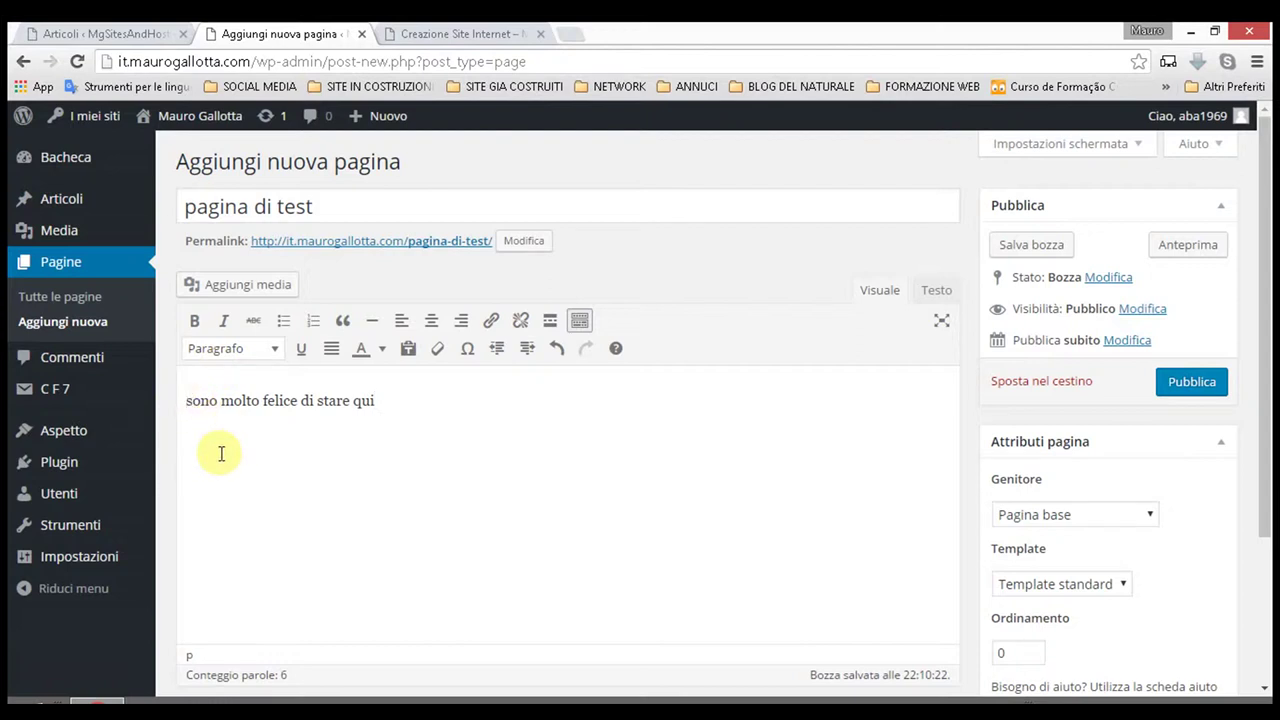
- Insert the image criamo-seu-site.jpg from the media library into the page
{"action": "left_click", "coordinate": [225, 291]}
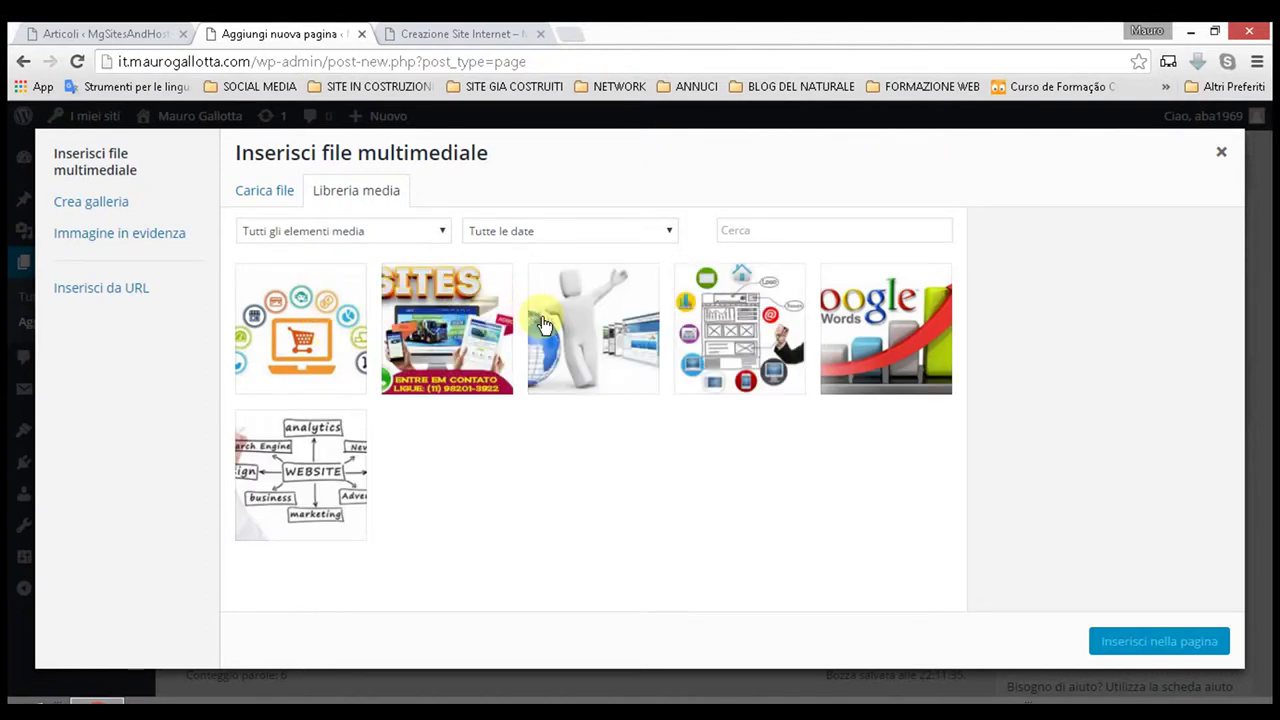
{"action": "left_click", "coordinate": [580, 328]}
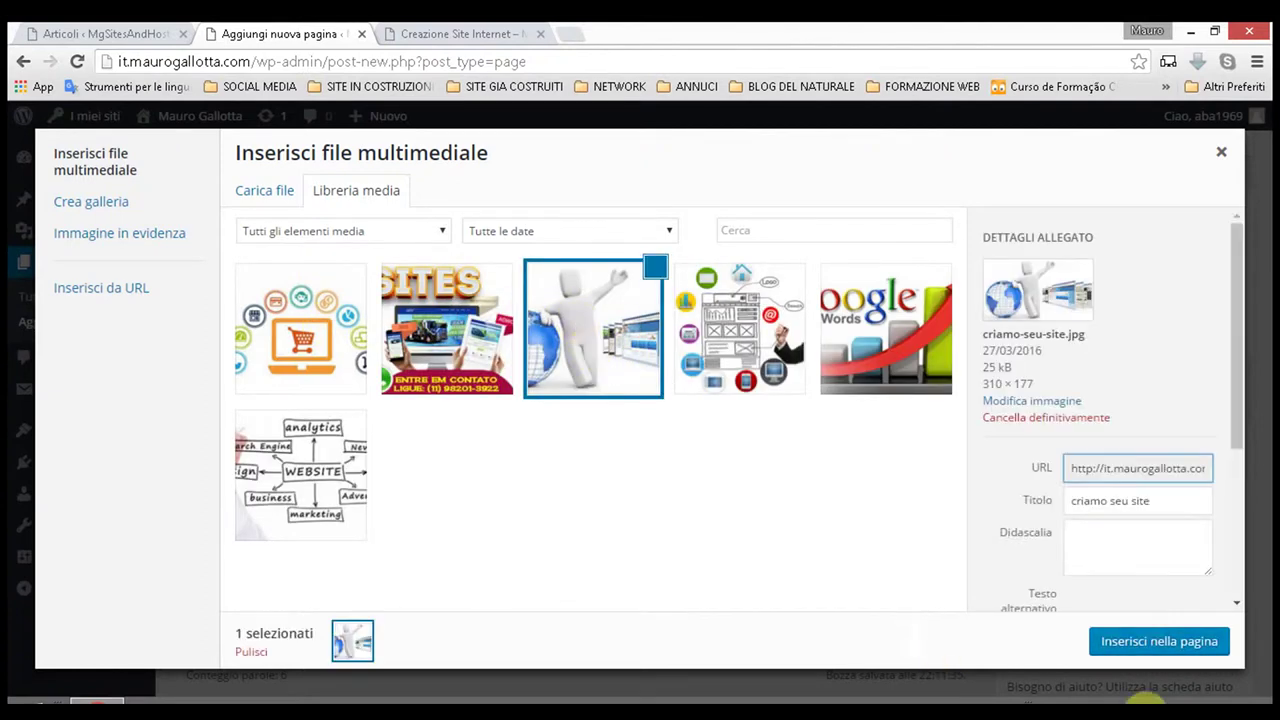
{"action": "left_click", "coordinate": [1143, 643]}
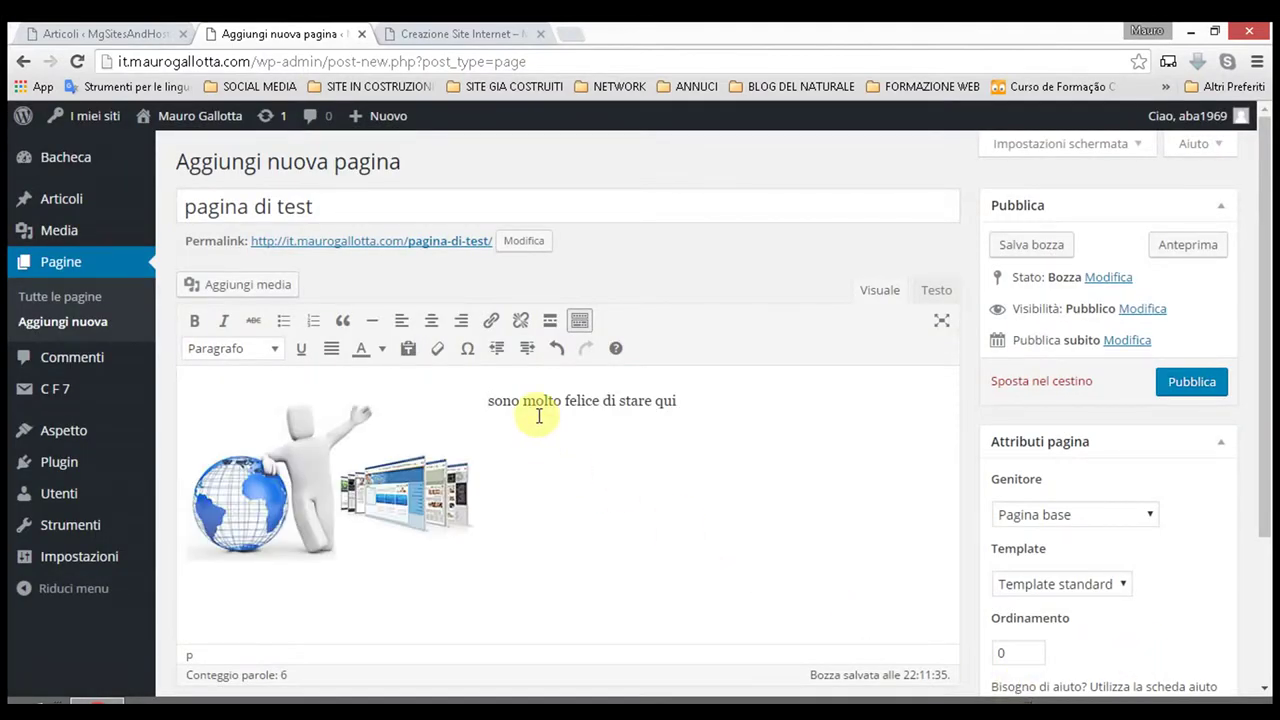
- Edit the inserted image's details, set its alignment to Centro, check the size options and apply the change
{"action": "left_click", "coordinate": [386, 462]}
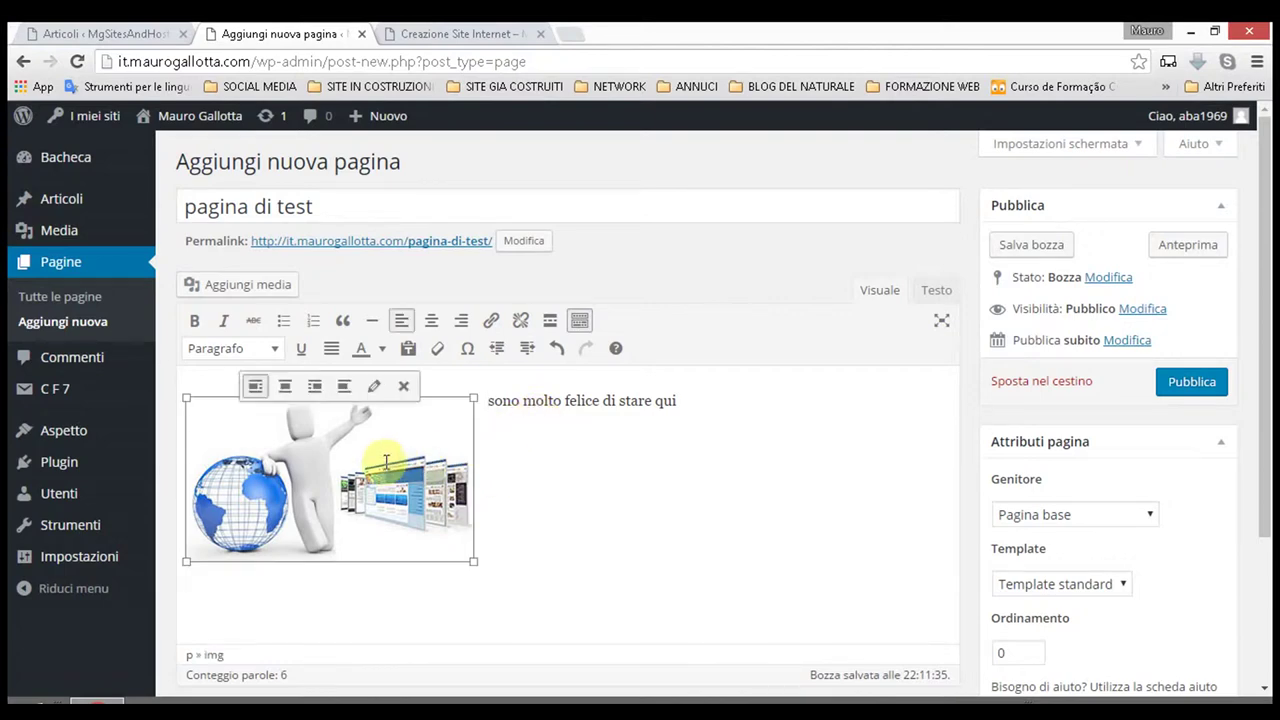
{"action": "left_click", "coordinate": [374, 390]}
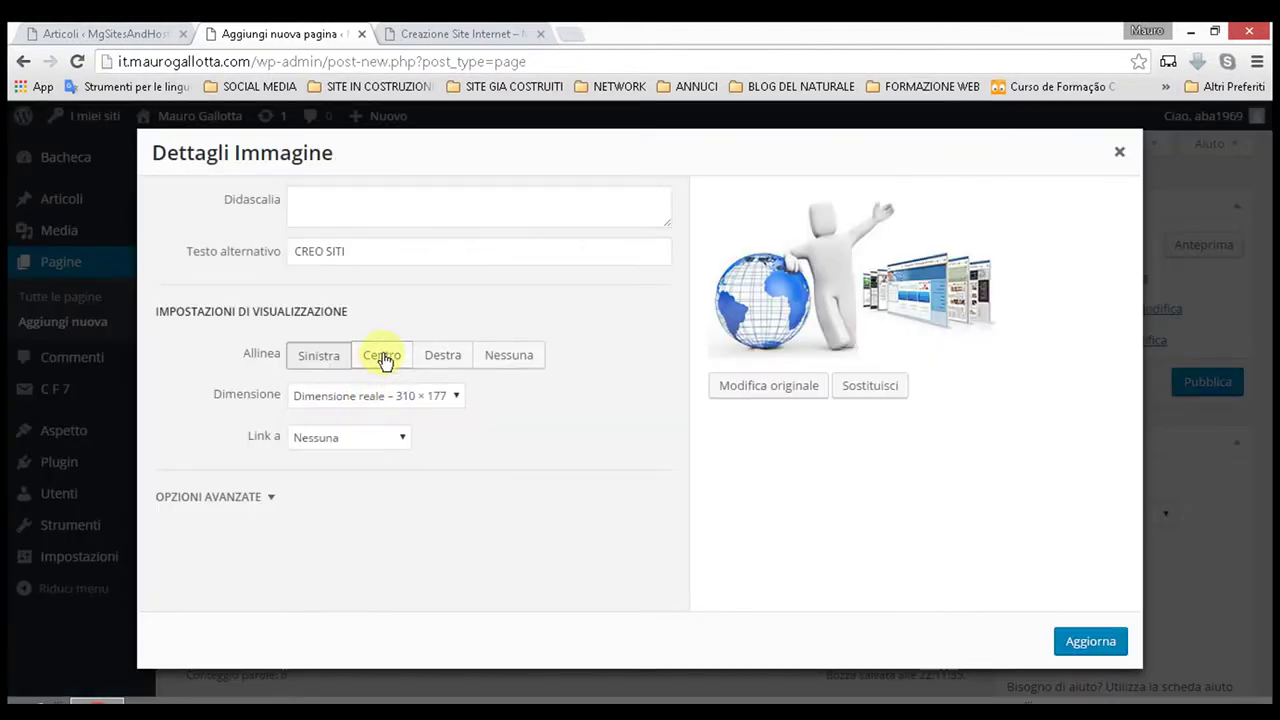
{"action": "left_click", "coordinate": [384, 358]}
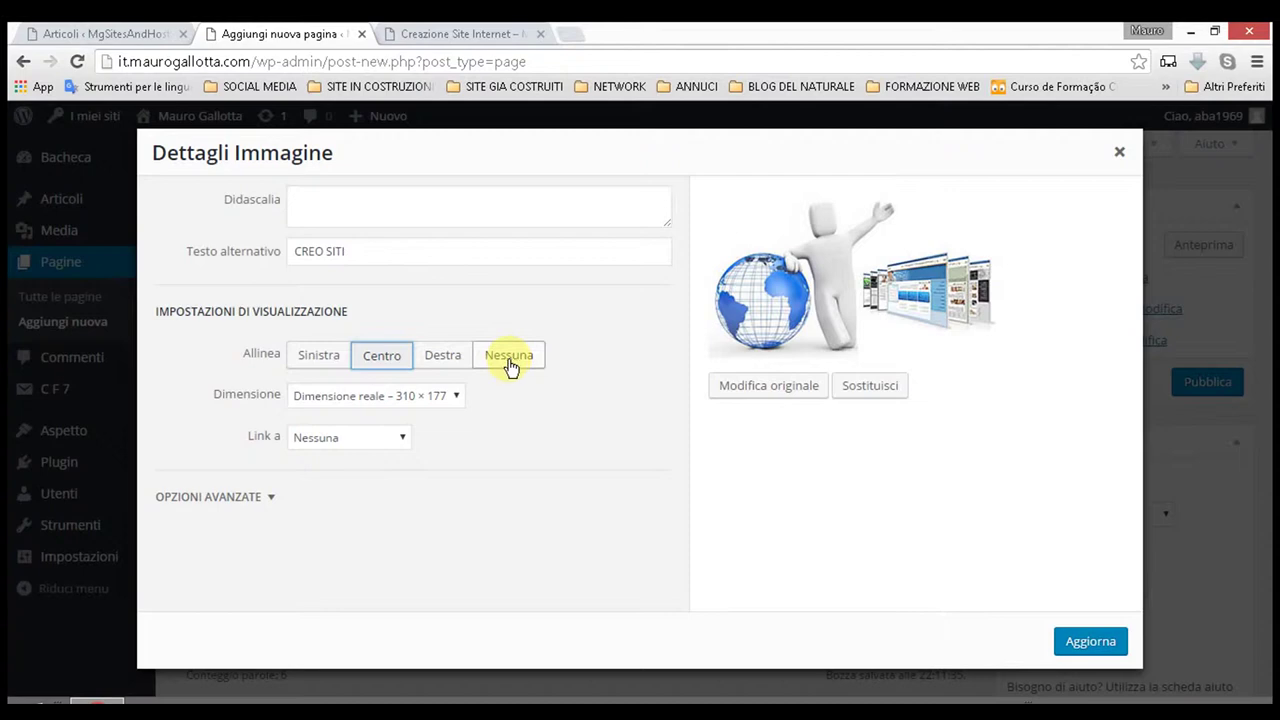
{"action": "left_click", "coordinate": [430, 397]}
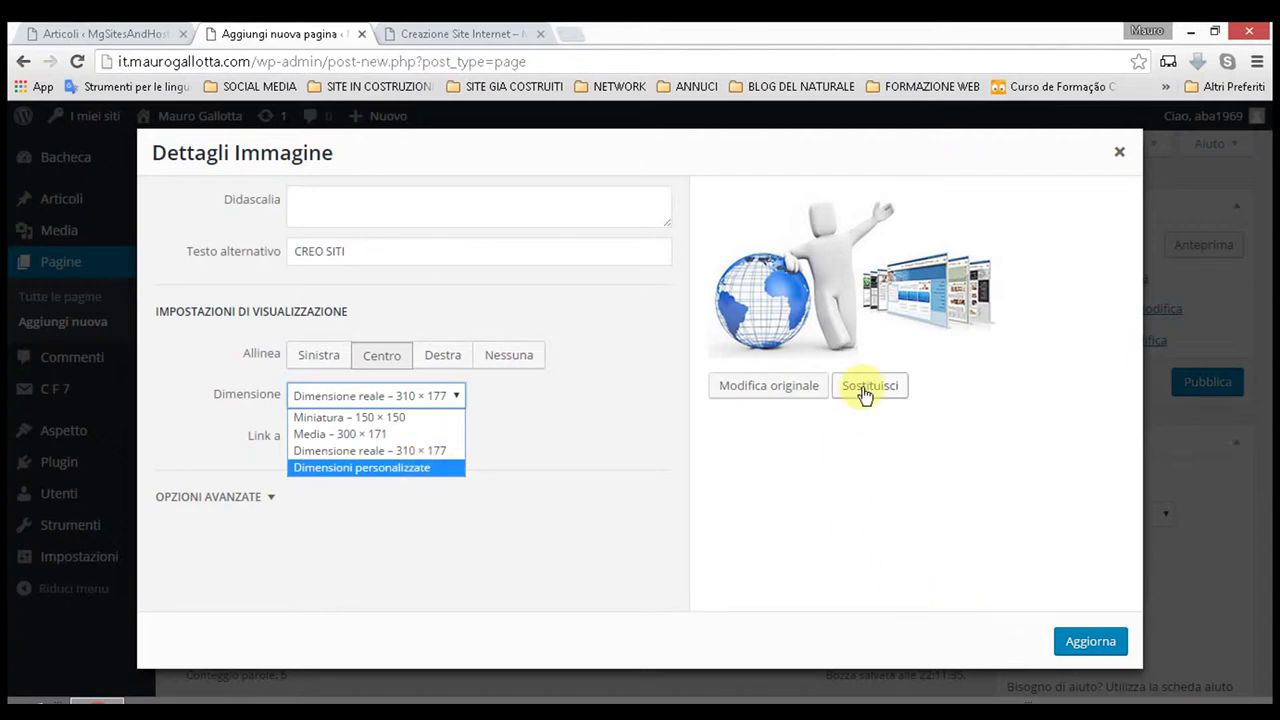
{"action": "left_click", "coordinate": [1103, 648]}
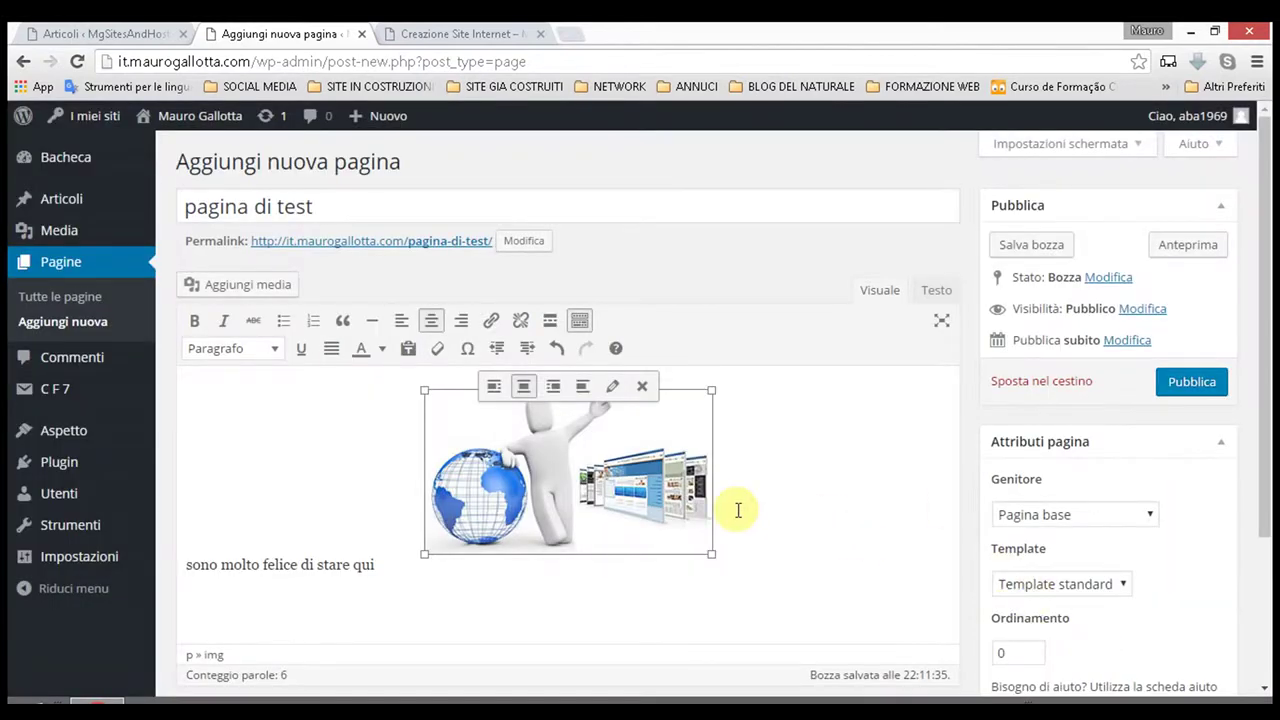
- Try right, centre, left and no alignment on the image, finally aligning it left beside the text
{"action": "left_click", "coordinate": [553, 388]}
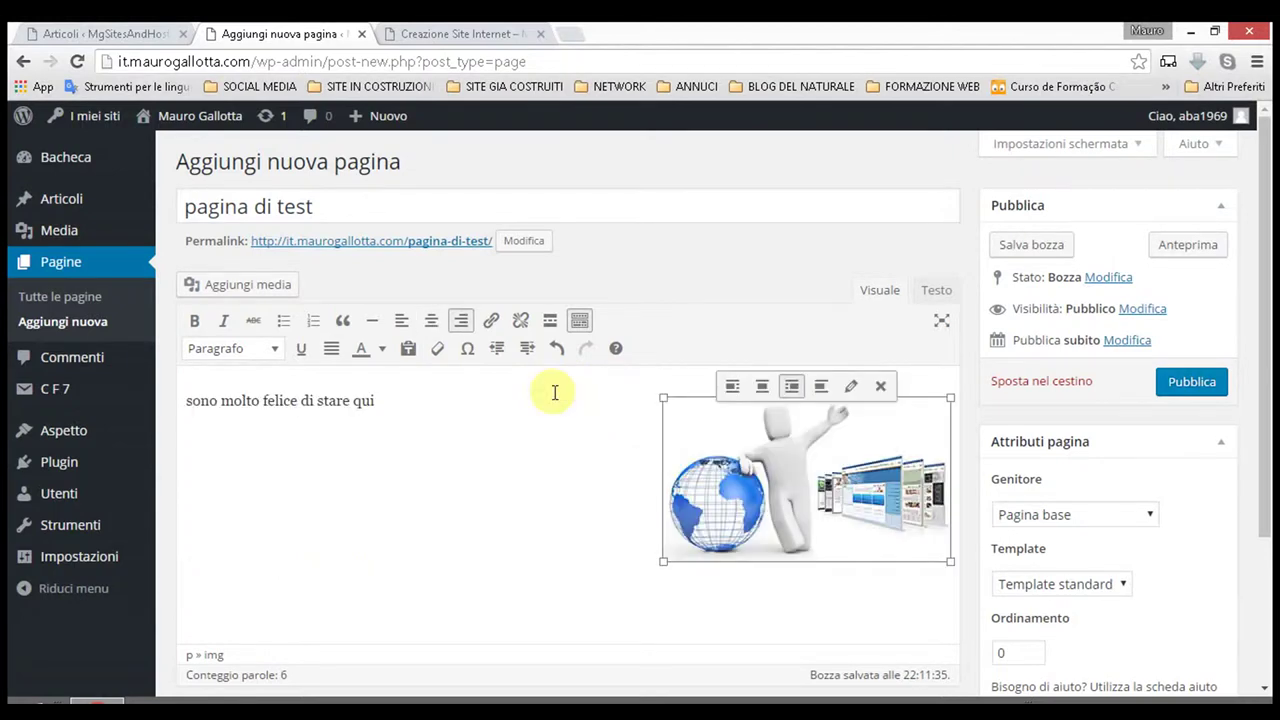
{"action": "left_click", "coordinate": [762, 387]}
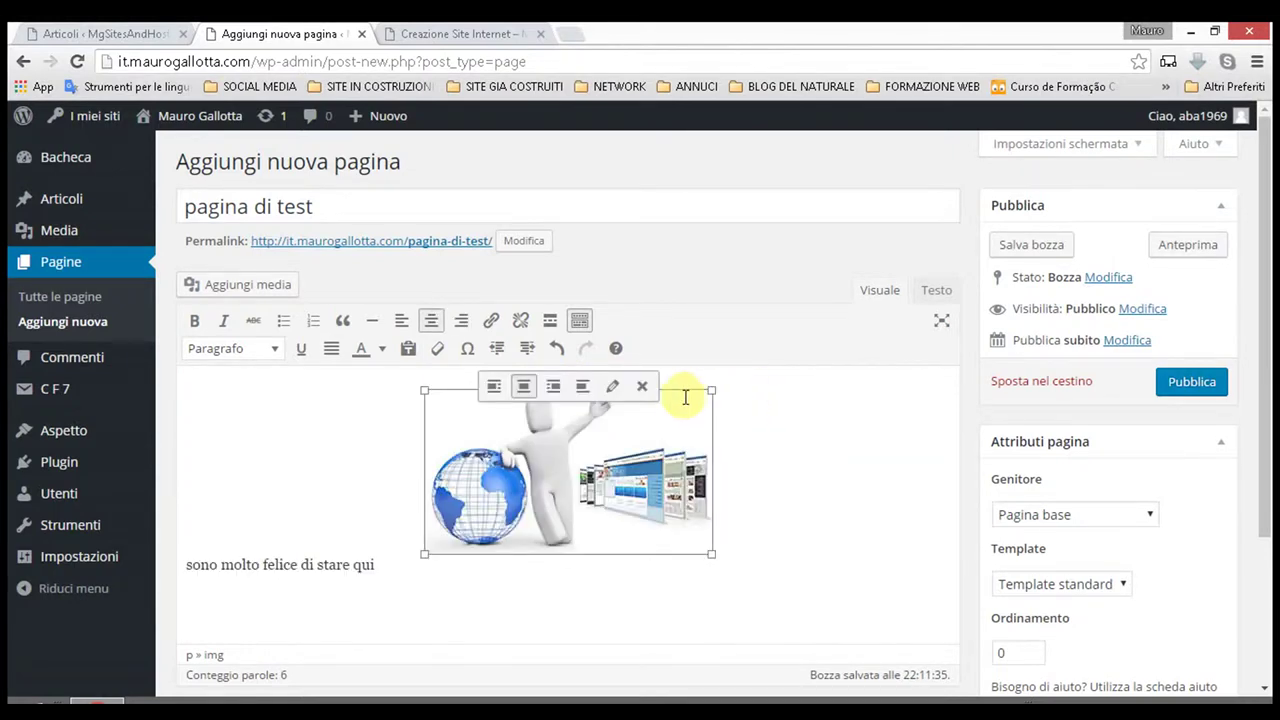
{"action": "left_click", "coordinate": [493, 392]}
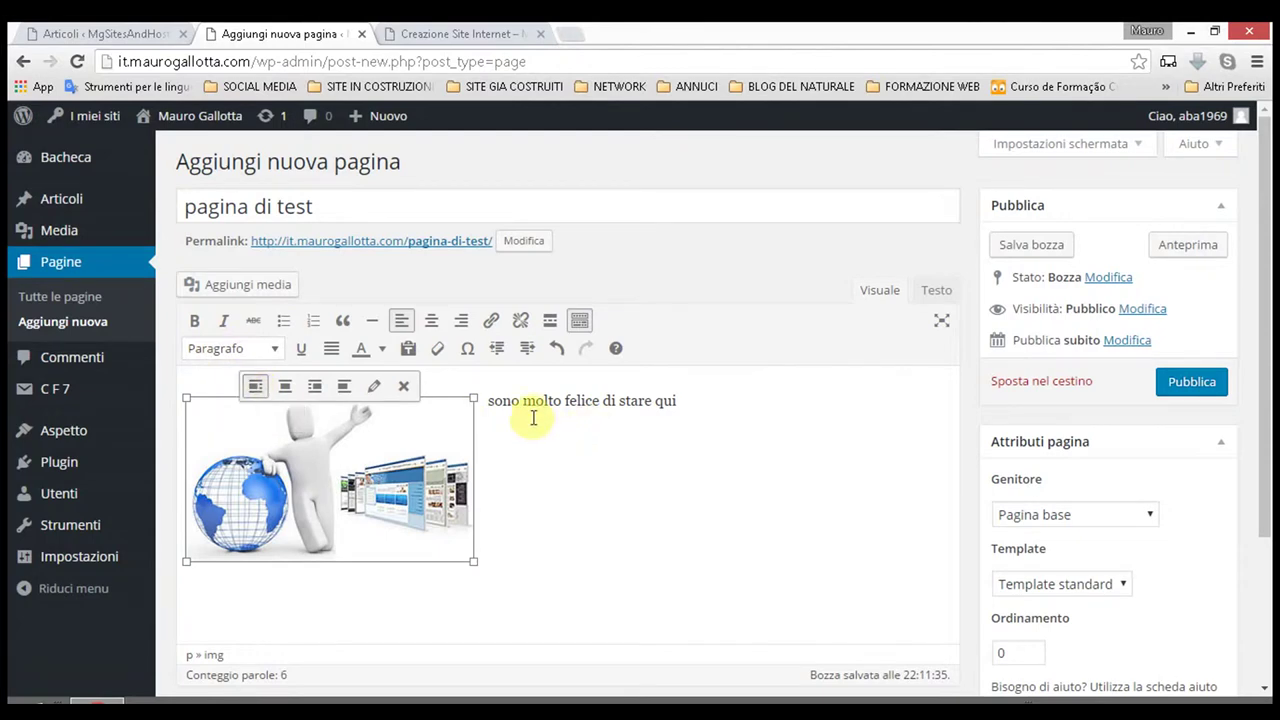
{"action": "left_click", "coordinate": [343, 390]}
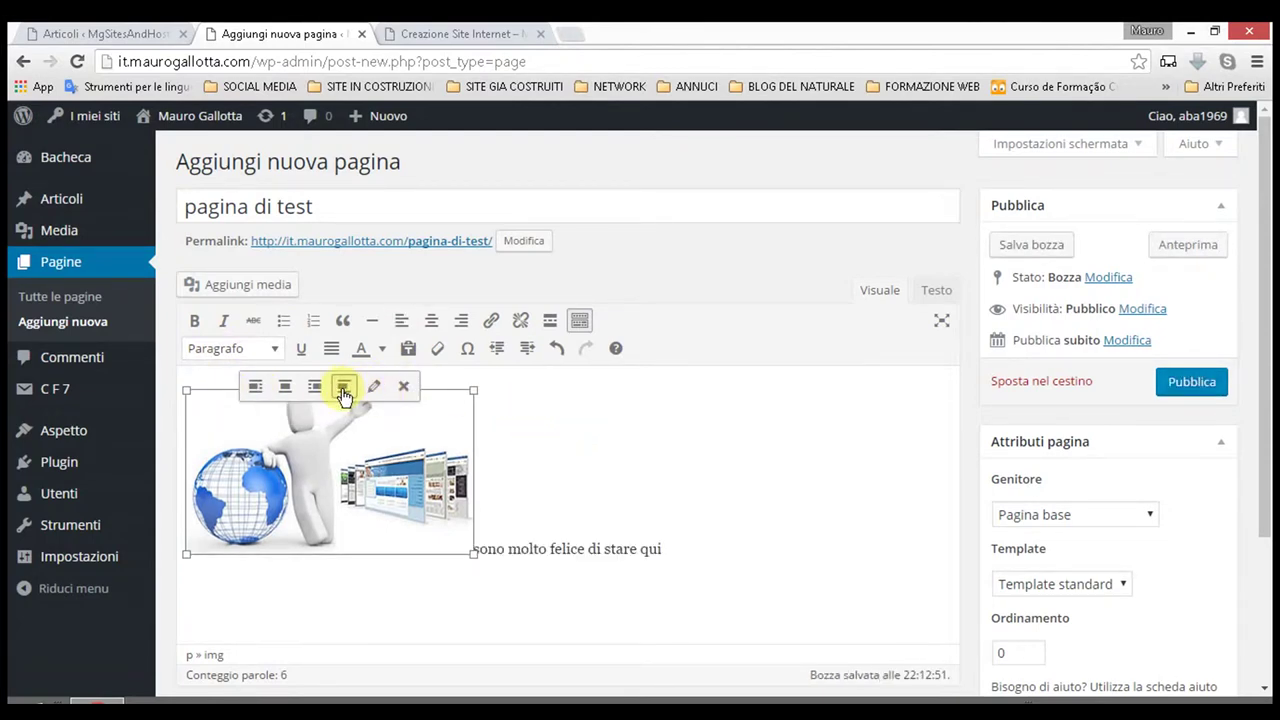
{"action": "left_click", "coordinate": [260, 387]}
- Append filler text "x fx c f" and an f with a long run of g's after "qui" to test text wrapping
{"action": "left_click", "coordinate": [707, 418]}
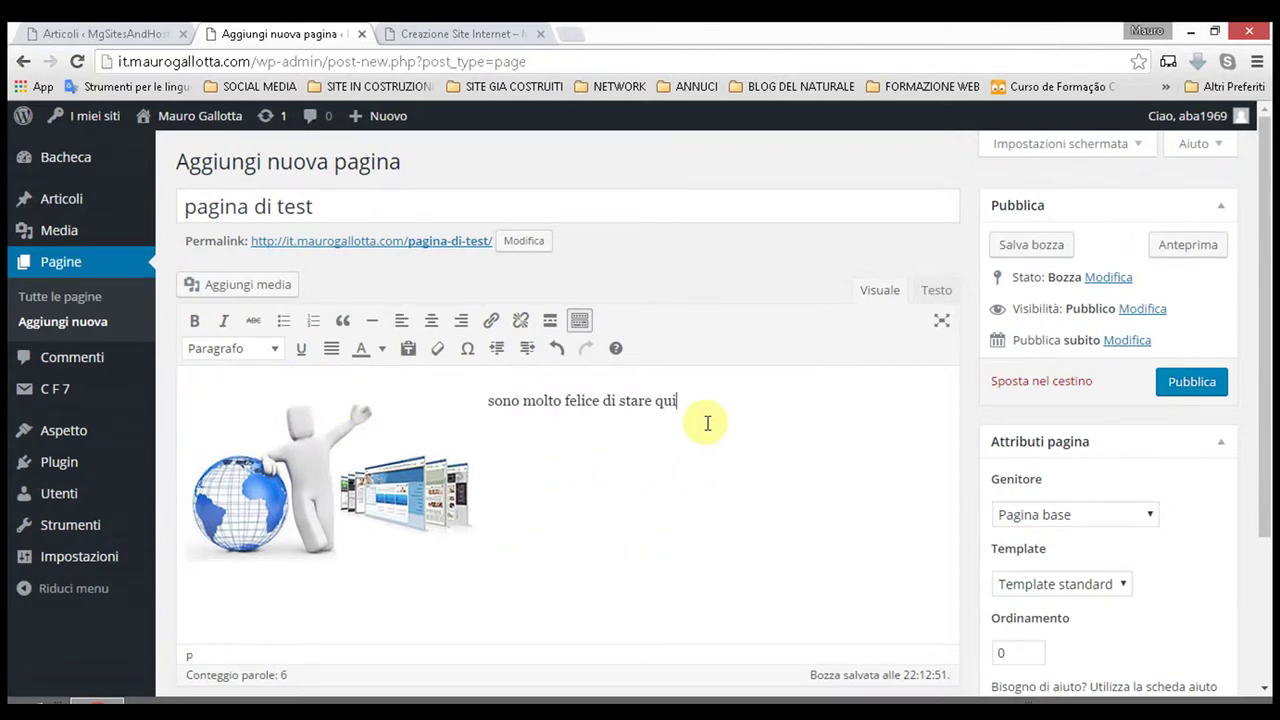
{"action": "type", "text": "x fx c f"}
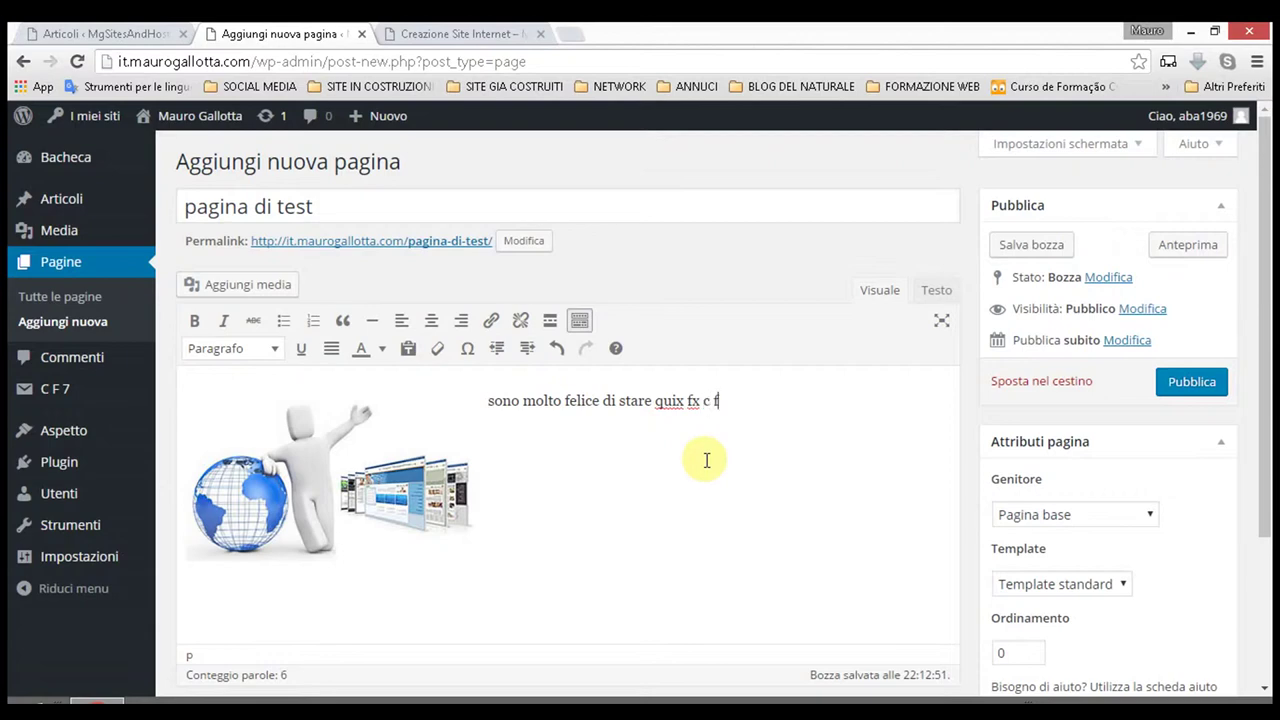
{"action": "type", "text": " fgggggggggggggggggggggggggggggggggg"}
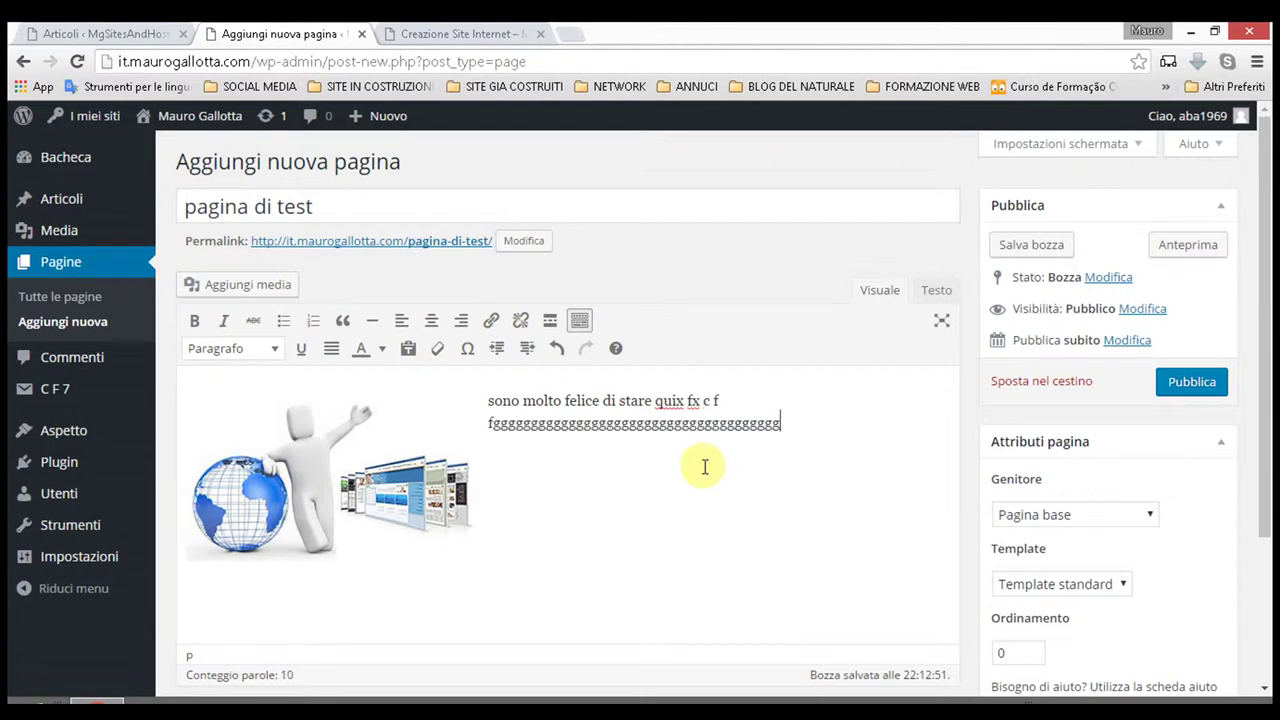
{"action": "type", "text": "gggggggggggggggggggggggggggggggggggggggggggggggggggggggggggggggggggggggggggggggg"}
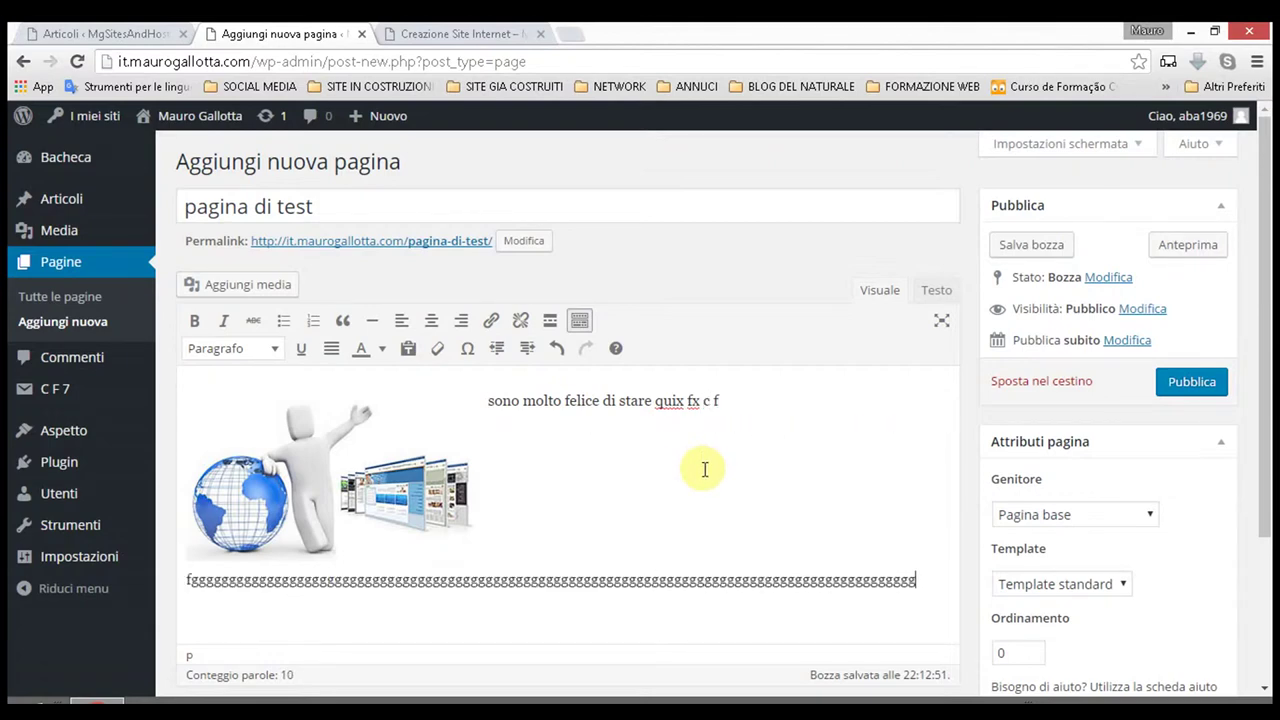
- Shorten the long run of g's at the end of the body text until it fits beside the image
{"action": "key", "text": "BackSpace"}
{"action": "key", "text": "BackSpace"}
{"action": "key", "text": "BackSpace"}
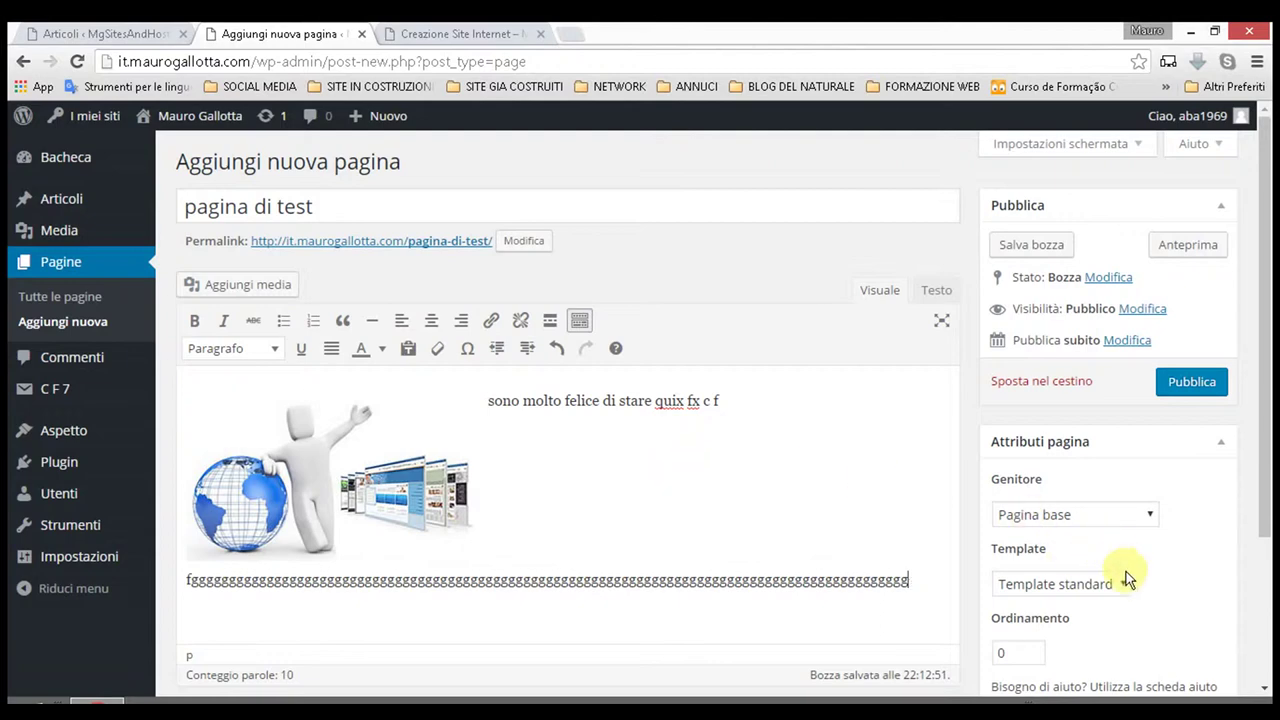
{"action": "key", "text": "BackSpace"}
{"action": "key", "text": "BackSpace"}
{"action": "key", "text": "BackSpace"}
{"action": "key", "text": "BackSpace"}
{"action": "key", "text": "BackSpace"}
{"action": "key", "text": "BackSpace"}
{"action": "key", "text": "BackSpace"}
{"action": "key", "text": "BackSpace"}
{"action": "key", "text": "BackSpace"}
{"action": "key", "text": "BackSpace"}
{"action": "key", "text": "BackSpace"}
{"action": "key", "text": "BackSpace"}
{"action": "key", "text": "BackSpace"}
{"action": "key", "text": "BackSpace"}
{"action": "key", "text": "BackSpace"}
{"action": "key", "text": "BackSpace"}
{"action": "key", "text": "BackSpace"}
{"action": "key", "text": "BackSpace"}
{"action": "key", "text": "BackSpace"}
{"action": "key", "text": "BackSpace"}
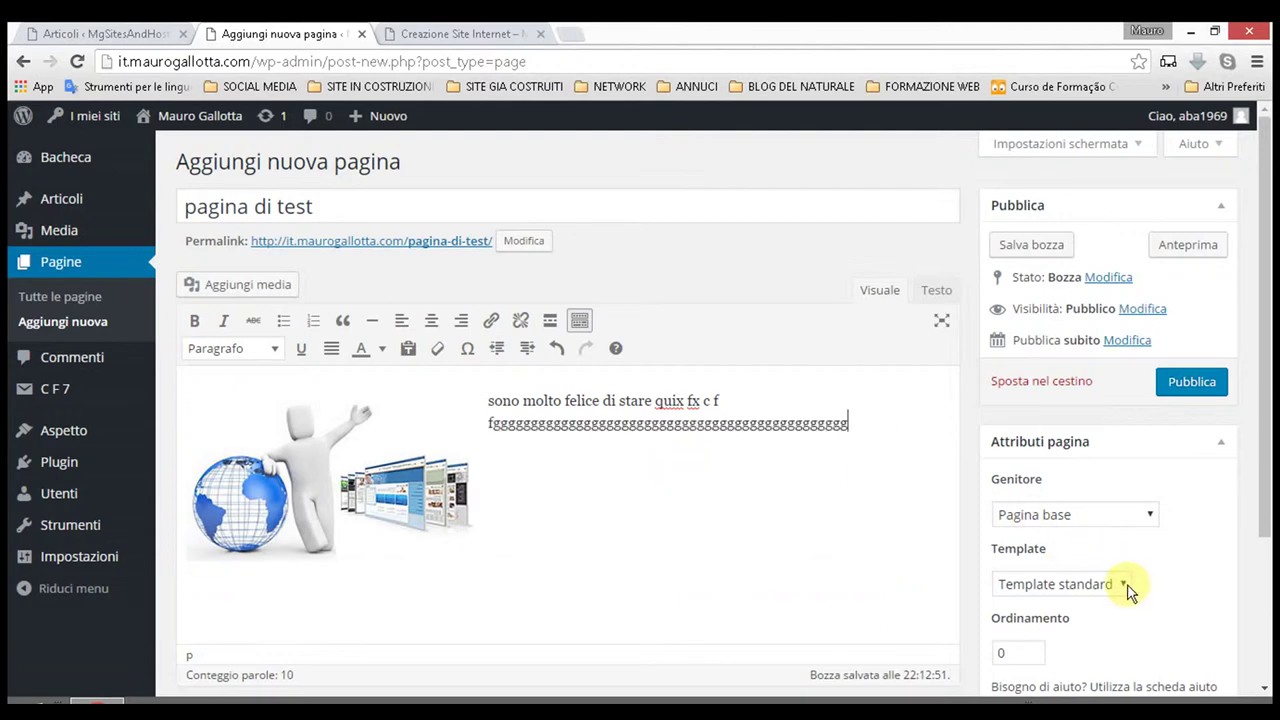
- Append filler words of repeated f's, including a long run and a final single f, to test wrapping beside the image
{"action": "type", "text": "f"}
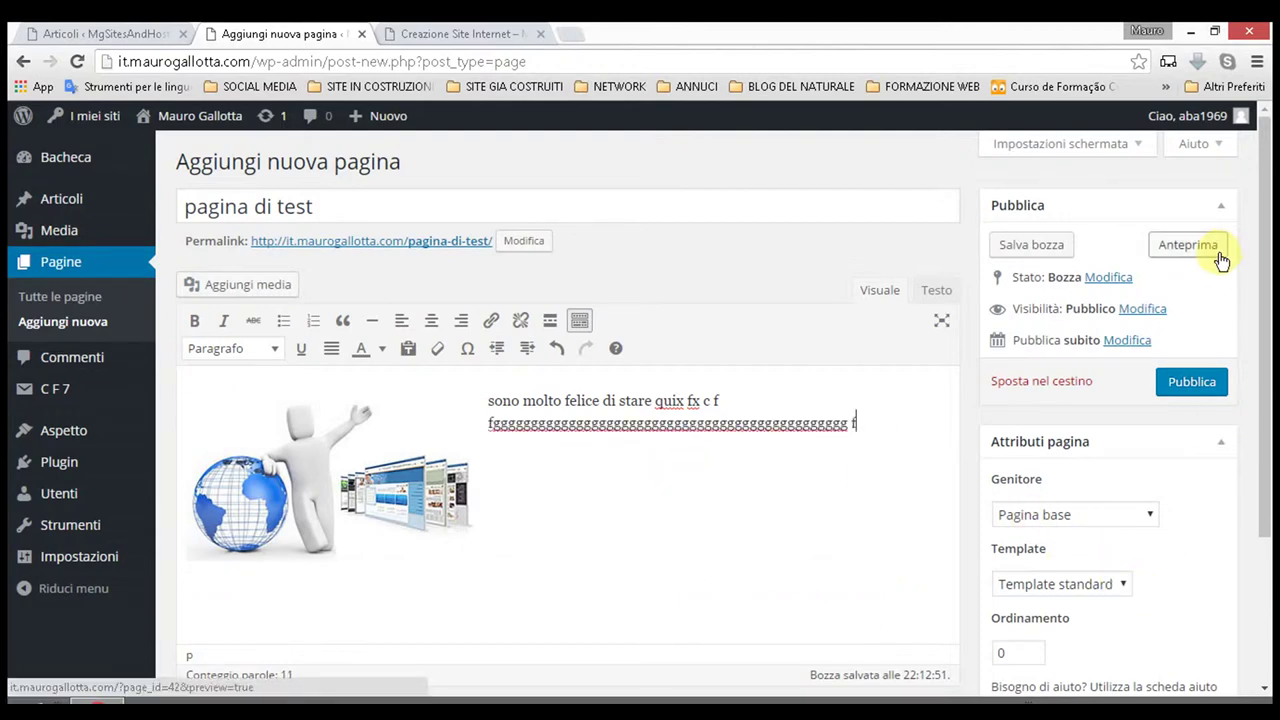
{"action": "type", "text": "fffffffffffffff ff f f"}
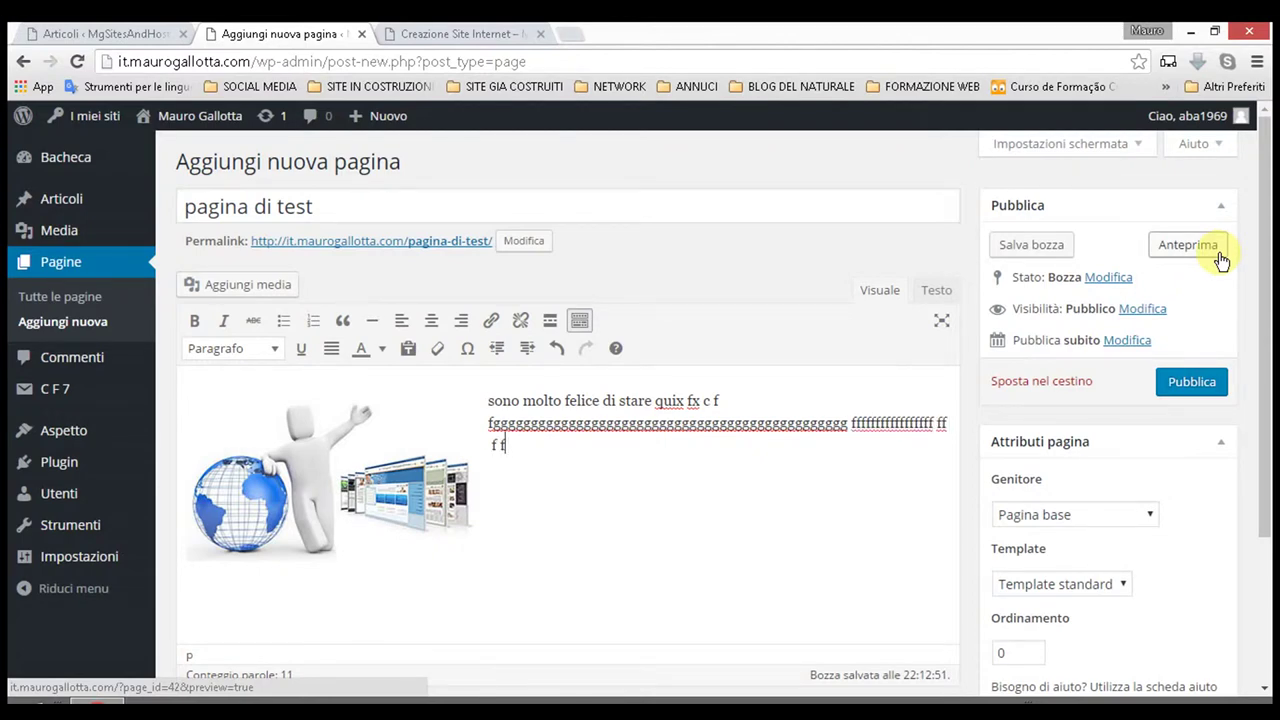
{"action": "type", "text": "ffffffffffffffffffffffffffffffffffffffffffffffffffff"}
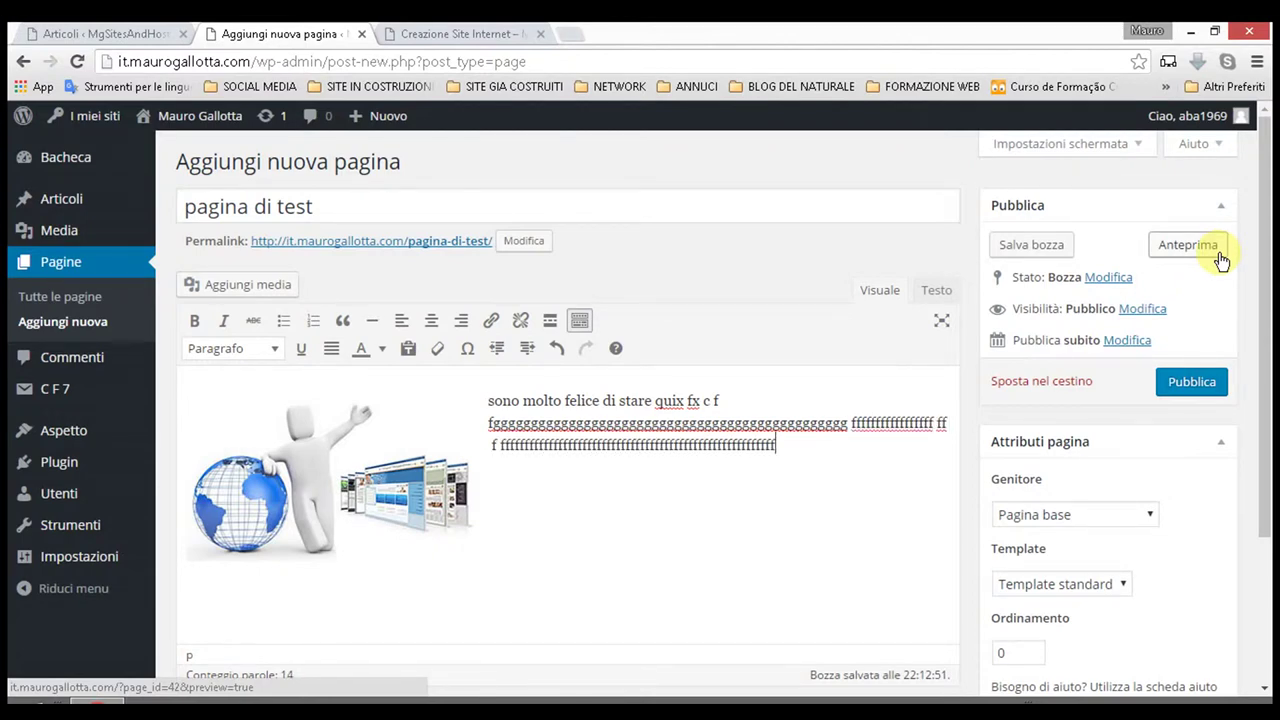
{"action": "type", "text": "f"}
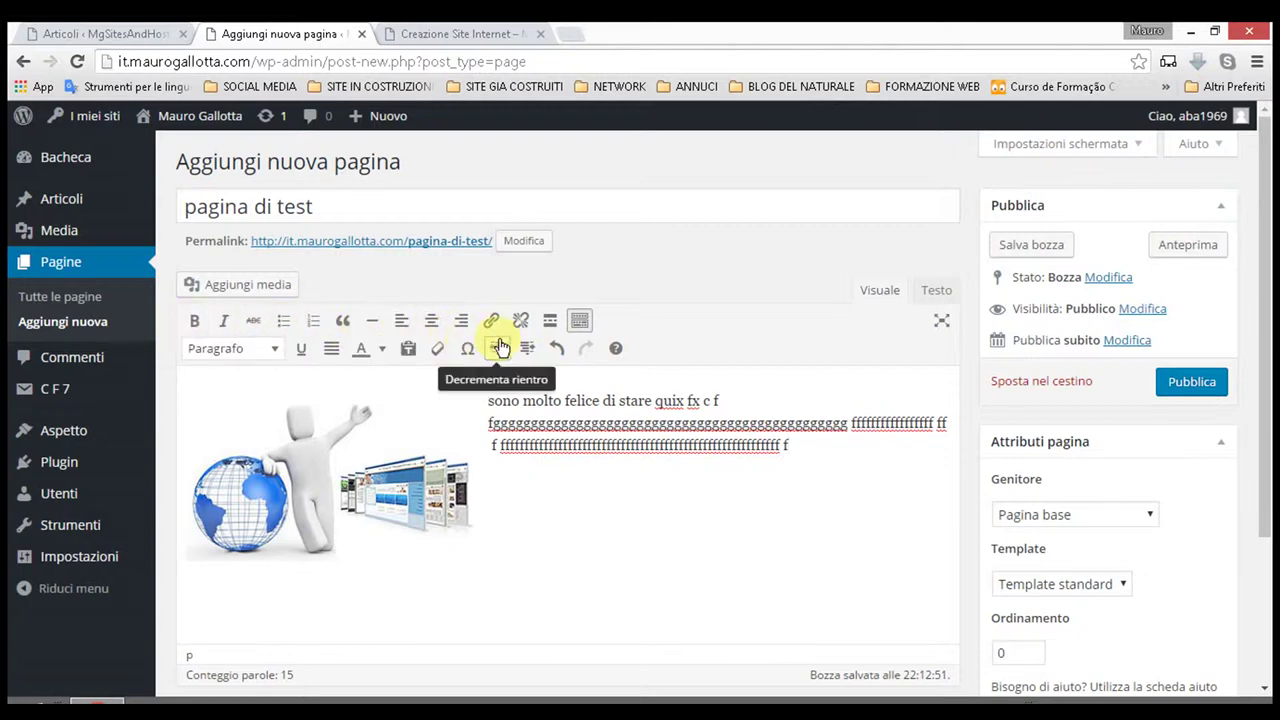
- Try centre and right alignment on the paragraph text, finally aligning it left
{"action": "left_click", "coordinate": [254, 322]}
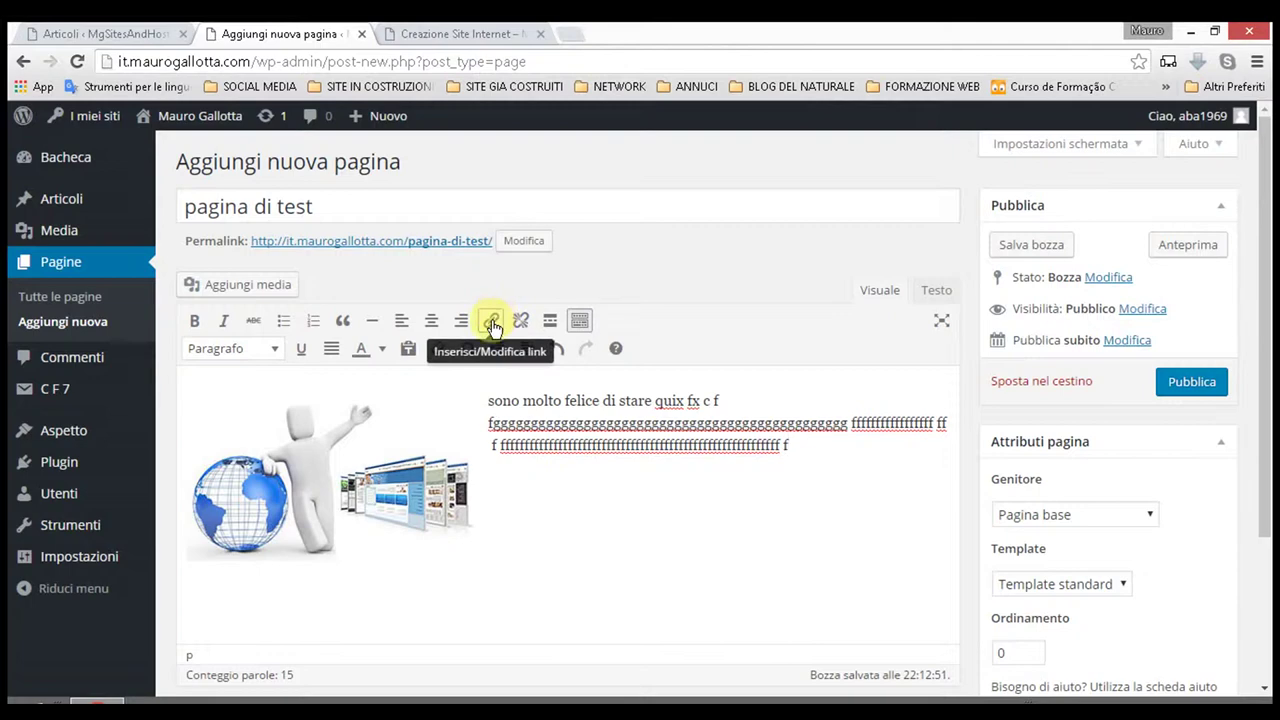
{"action": "left_click", "coordinate": [432, 322]}
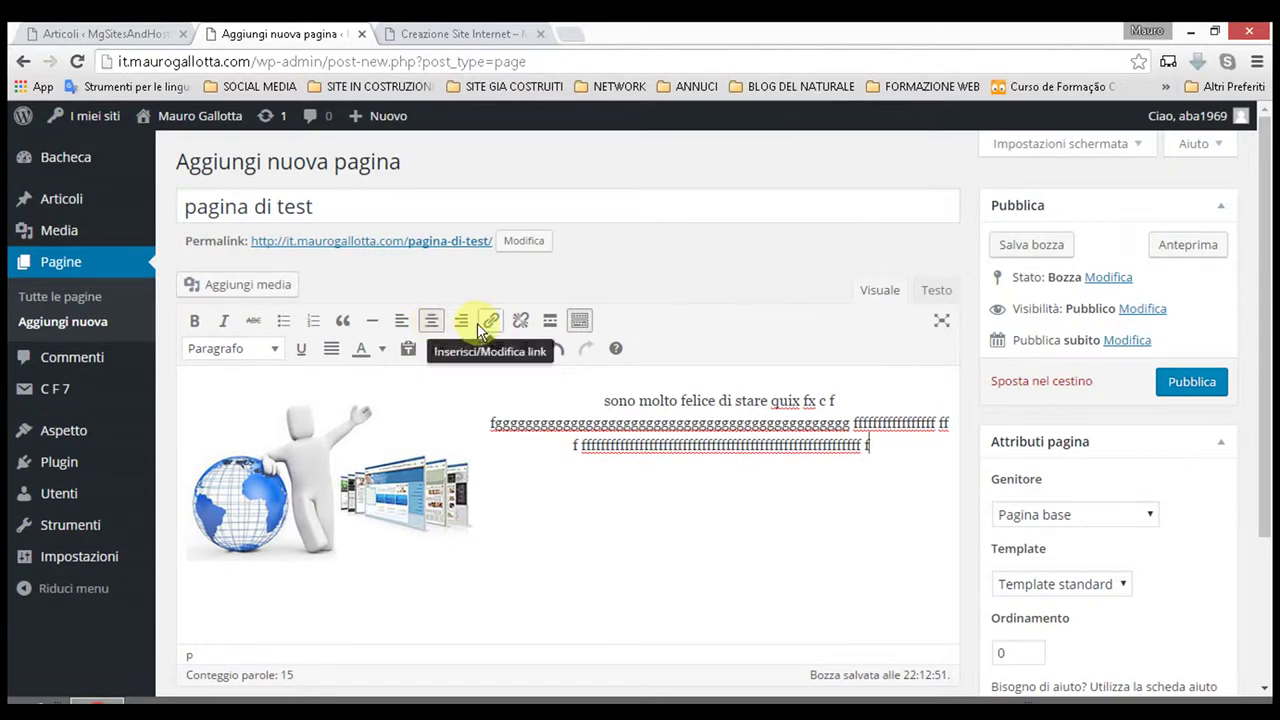
{"action": "left_click", "coordinate": [460, 322]}
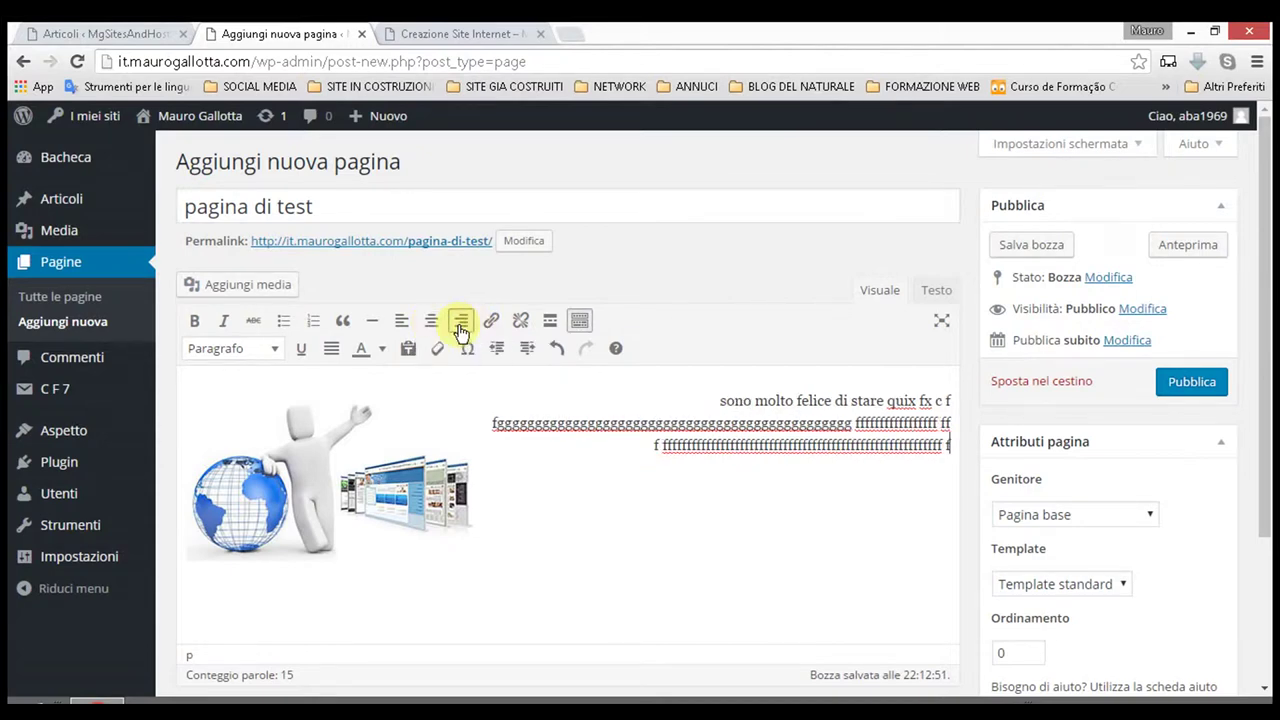
{"action": "left_click", "coordinate": [401, 322]}
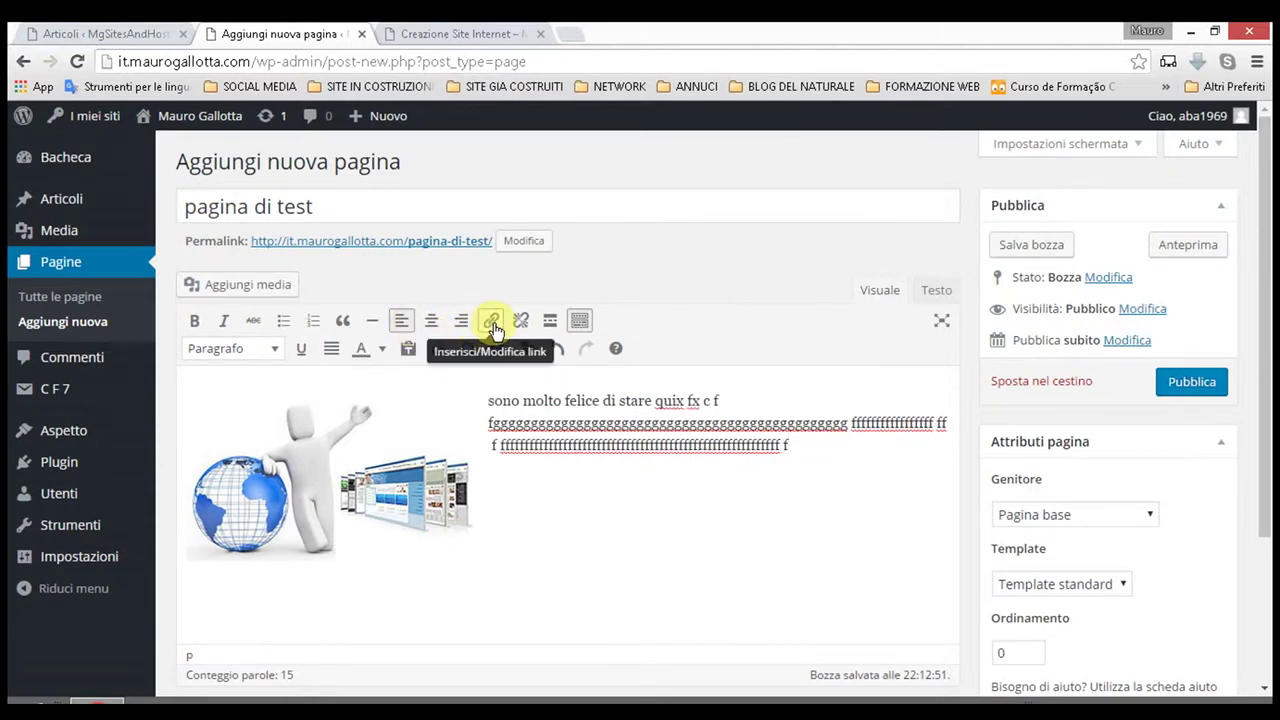
{"action": "left_click", "coordinate": [494, 324]}
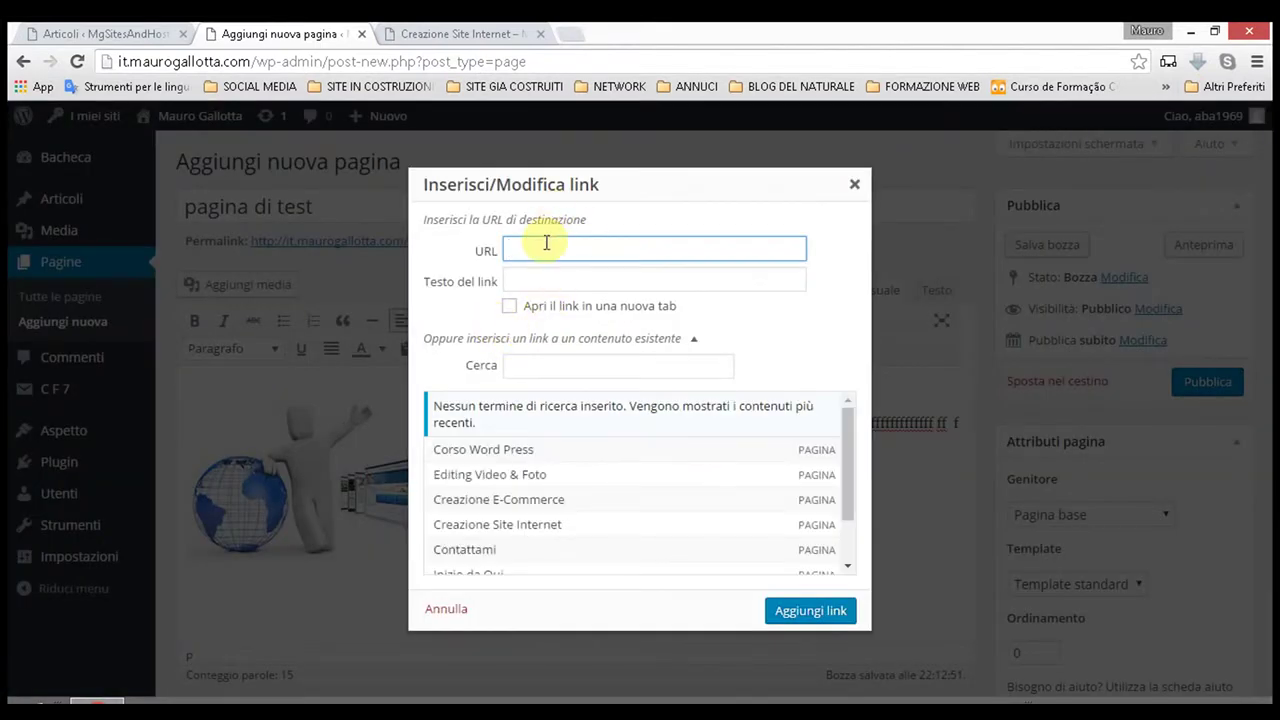
{"action": "left_click", "coordinate": [542, 248]}
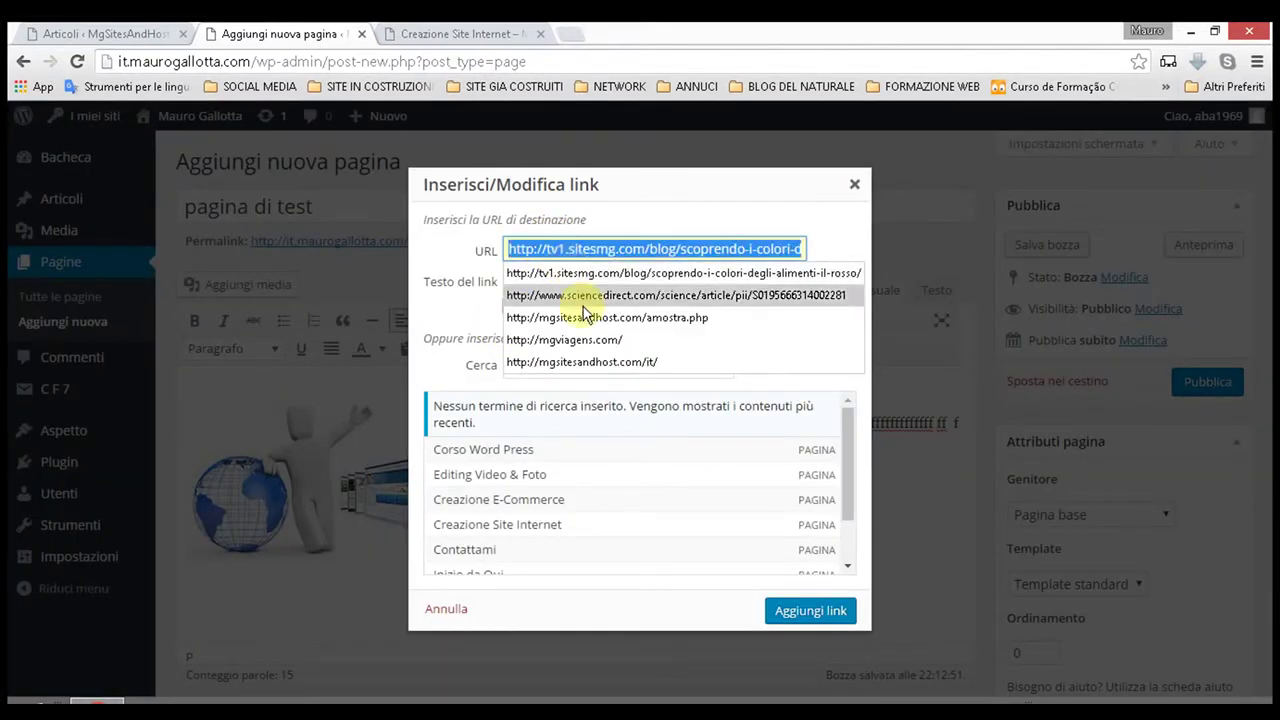
{"action": "left_click", "coordinate": [582, 340]}
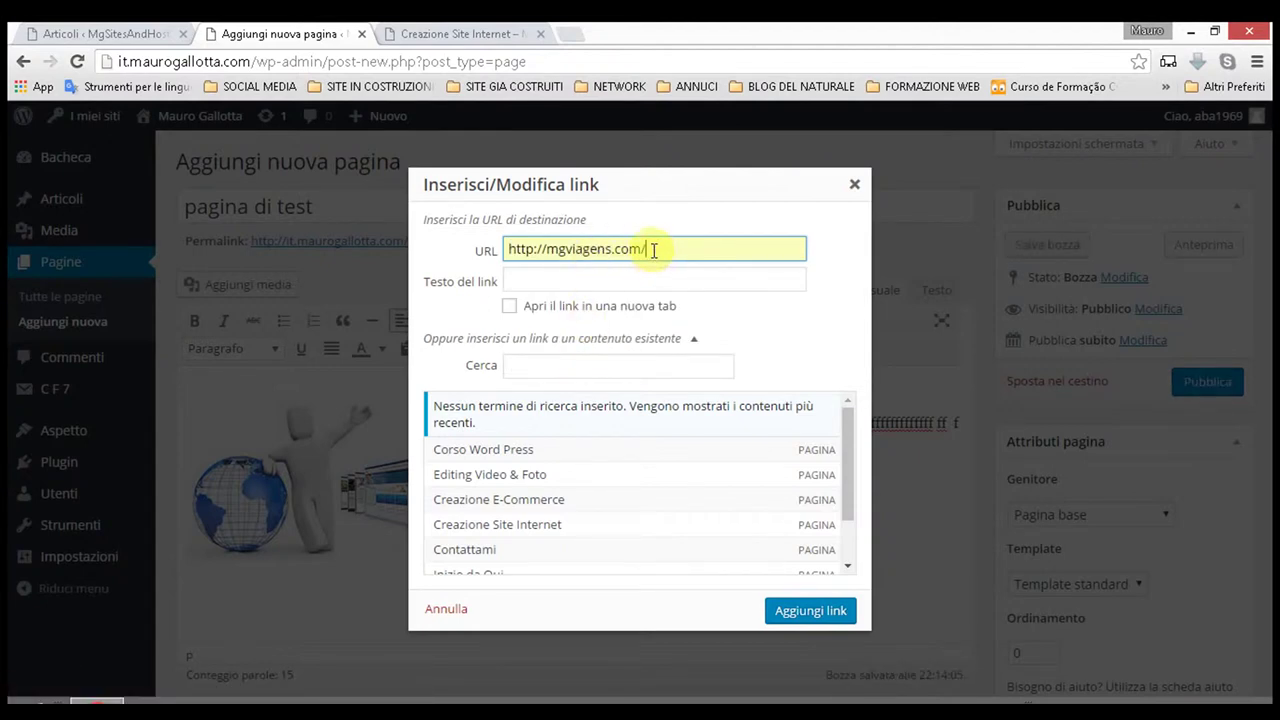
{"action": "left_click", "coordinate": [546, 283]}
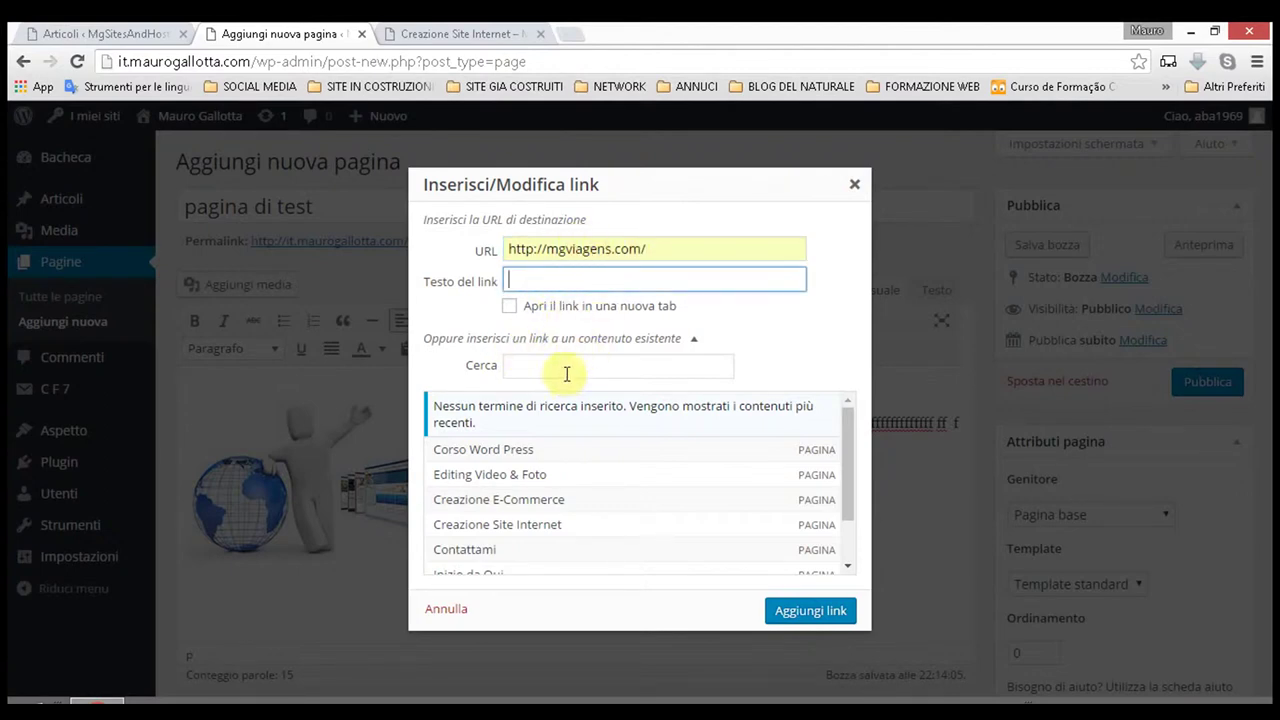
- Try the existing pages Editing Video & Foto and Contattami as the link destination
{"action": "left_click", "coordinate": [488, 481]}
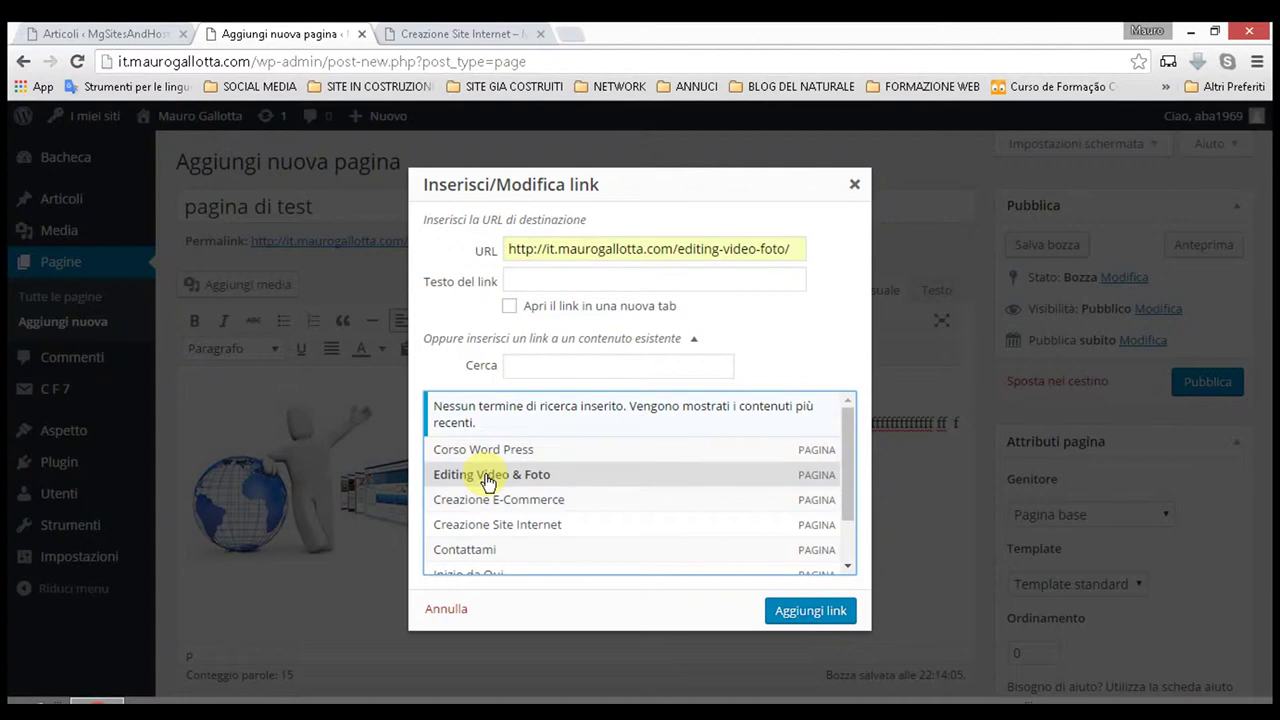
{"action": "scroll", "coordinate": [491, 520], "scroll_direction": "down", "scroll_amount": 1}
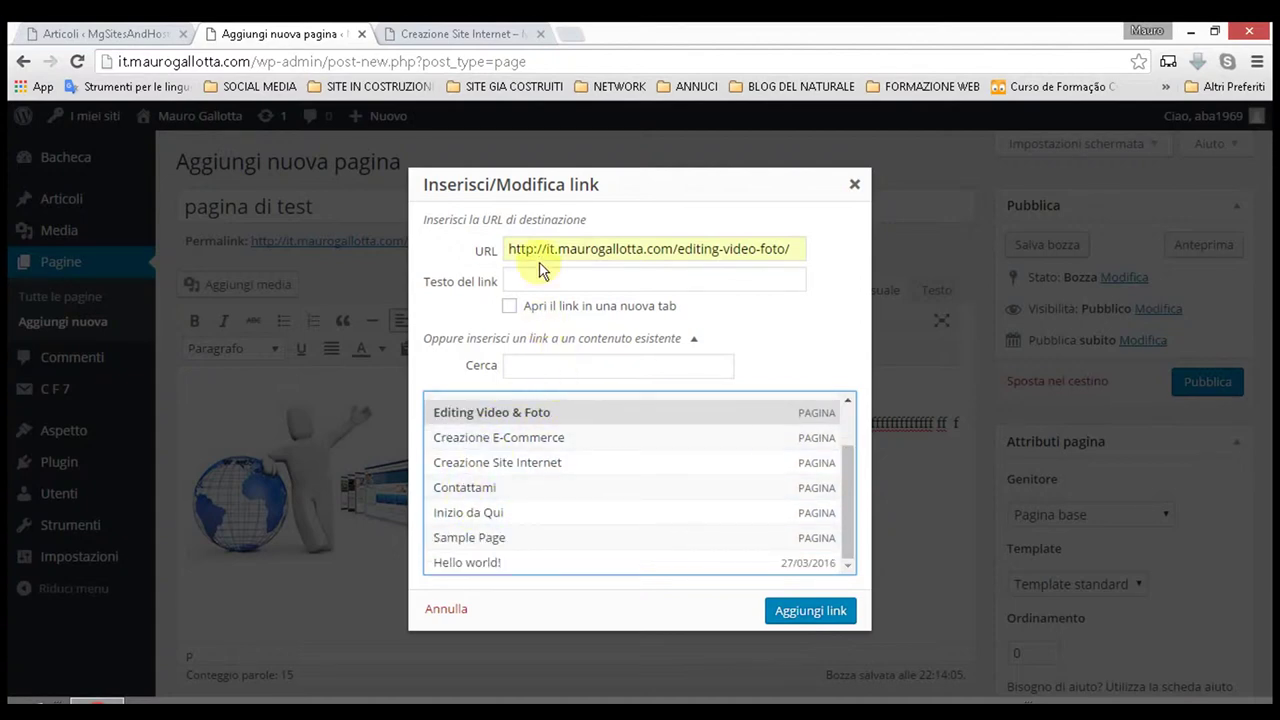
{"action": "left_click", "coordinate": [445, 487]}
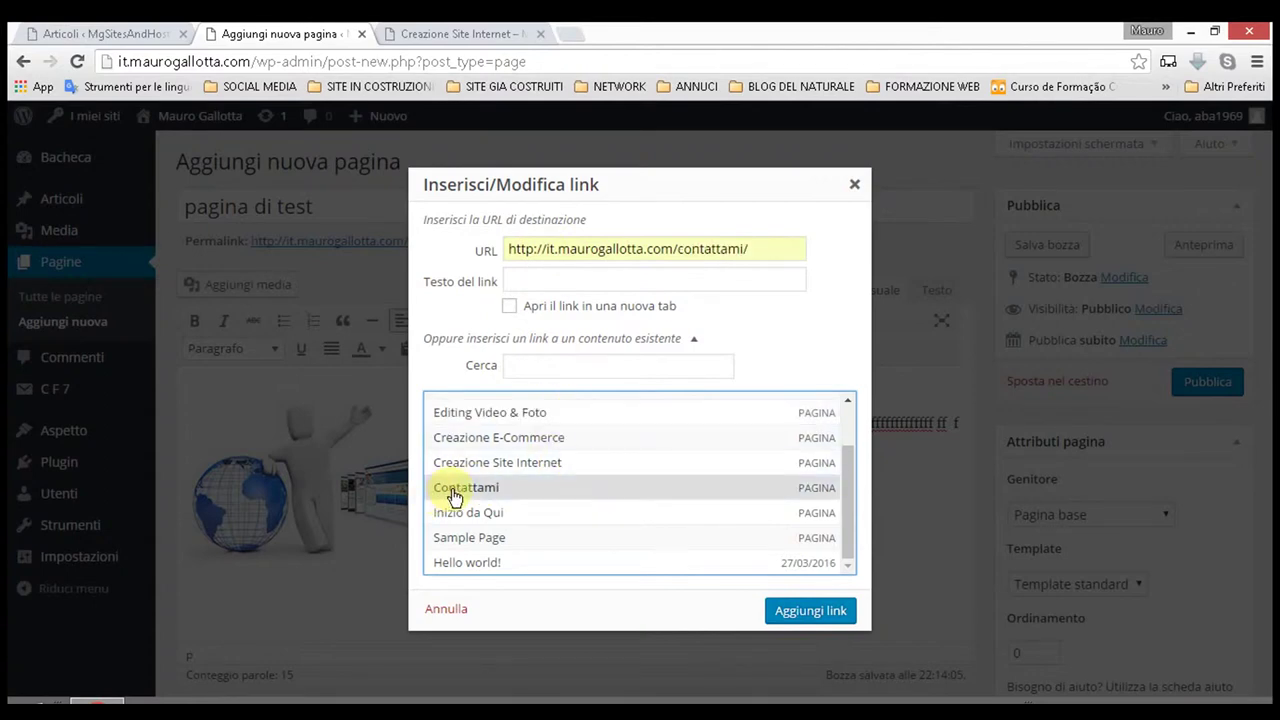
{"action": "left_click", "coordinate": [615, 279]}
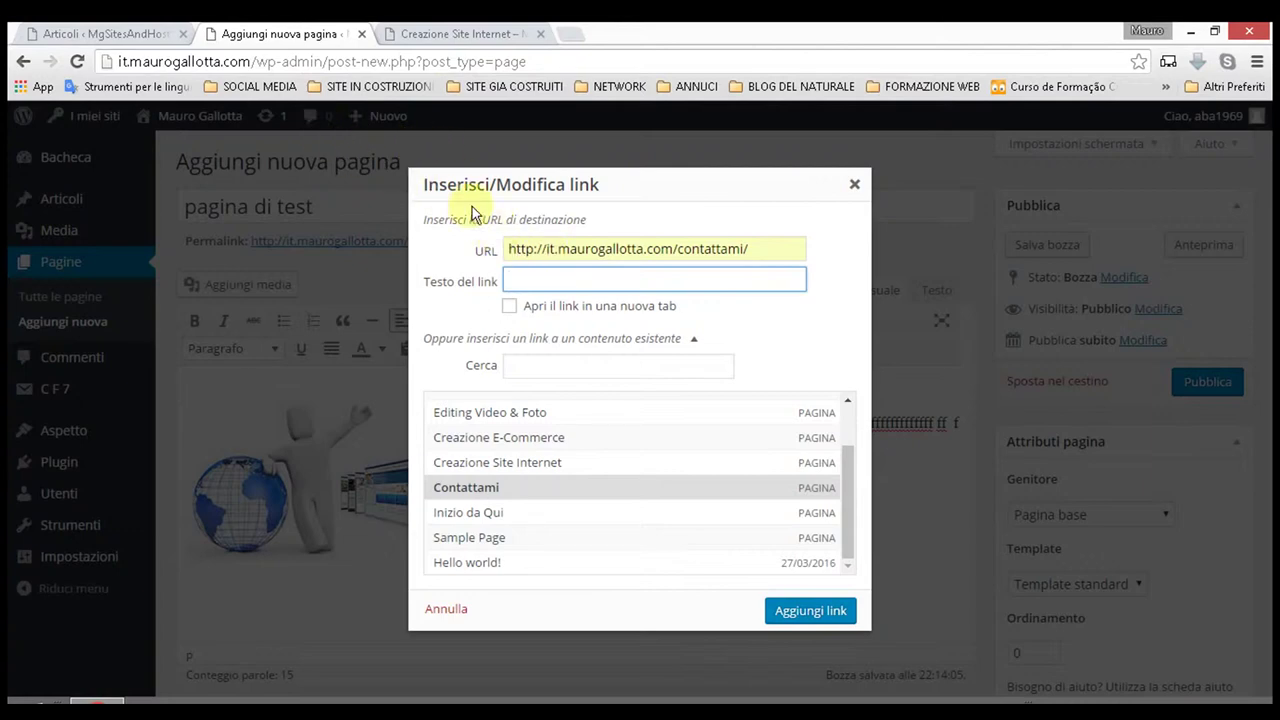
- Choose the existing page Creazione E-Commerce as the destination, try the new-tab option and add the link
{"action": "left_click", "coordinate": [474, 439]}
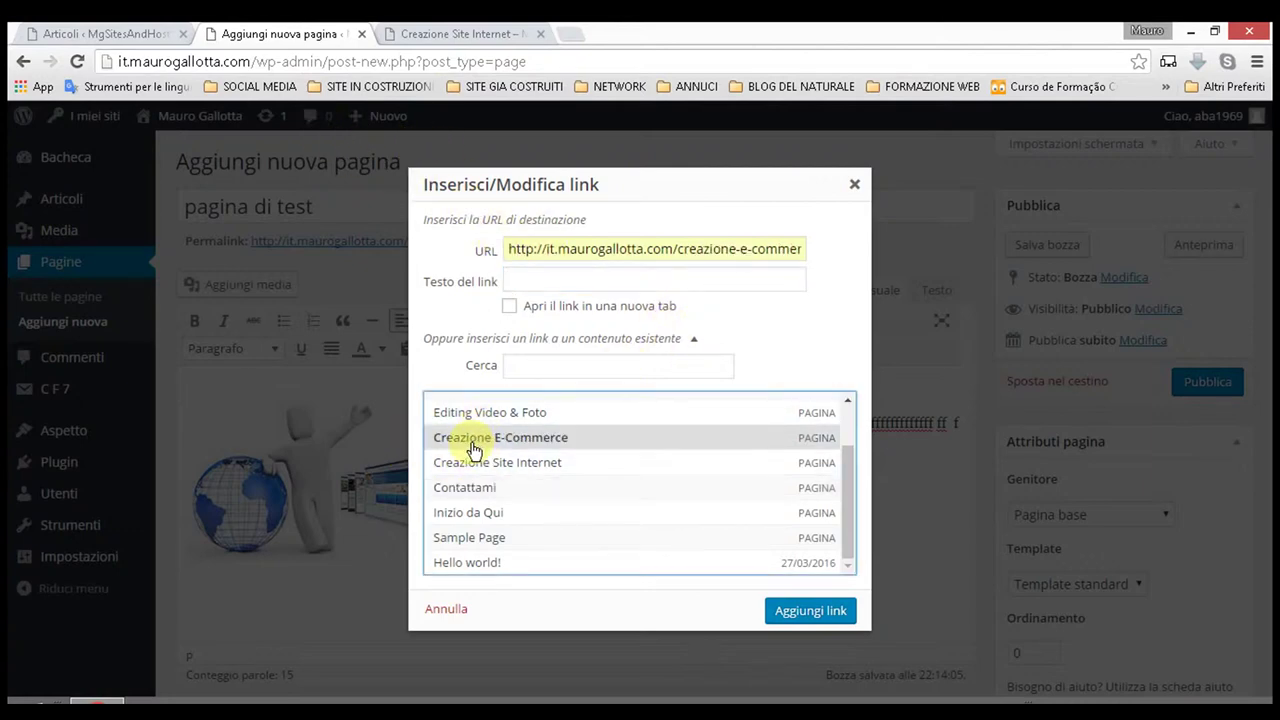
{"action": "left_click", "coordinate": [514, 310]}
{"action": "left_click", "coordinate": [512, 308]}
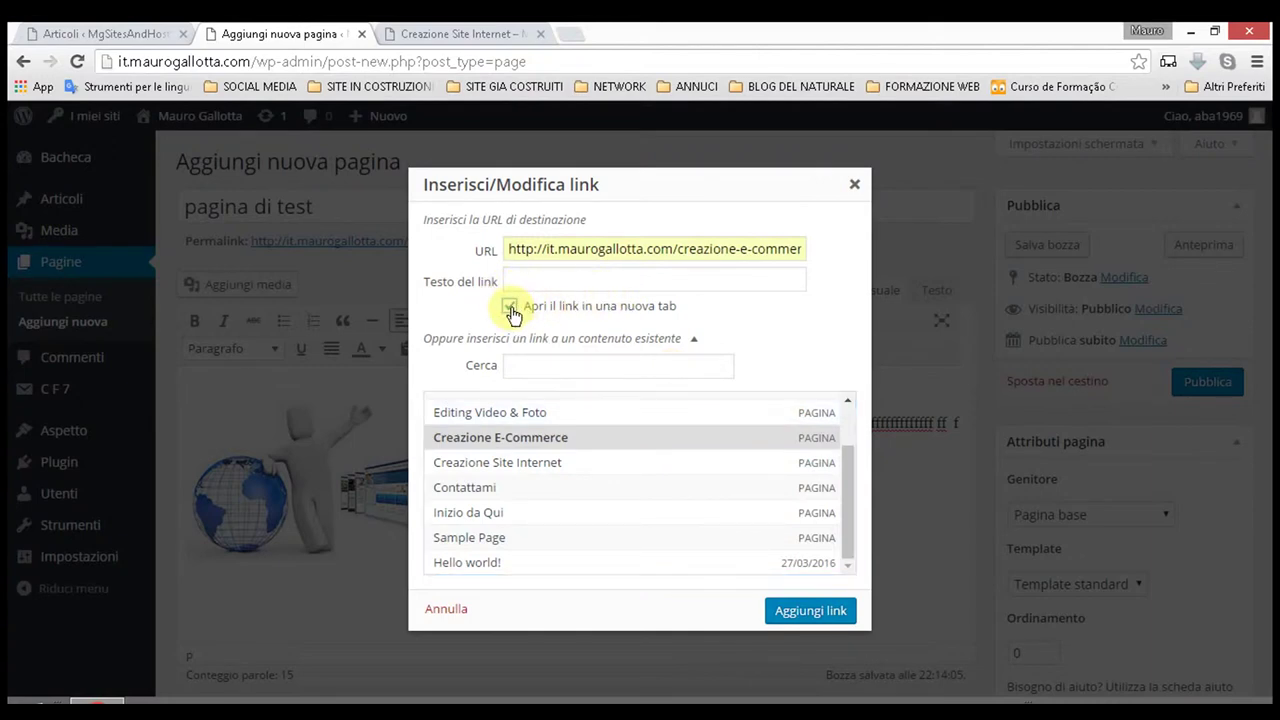
{"action": "left_click", "coordinate": [783, 617]}
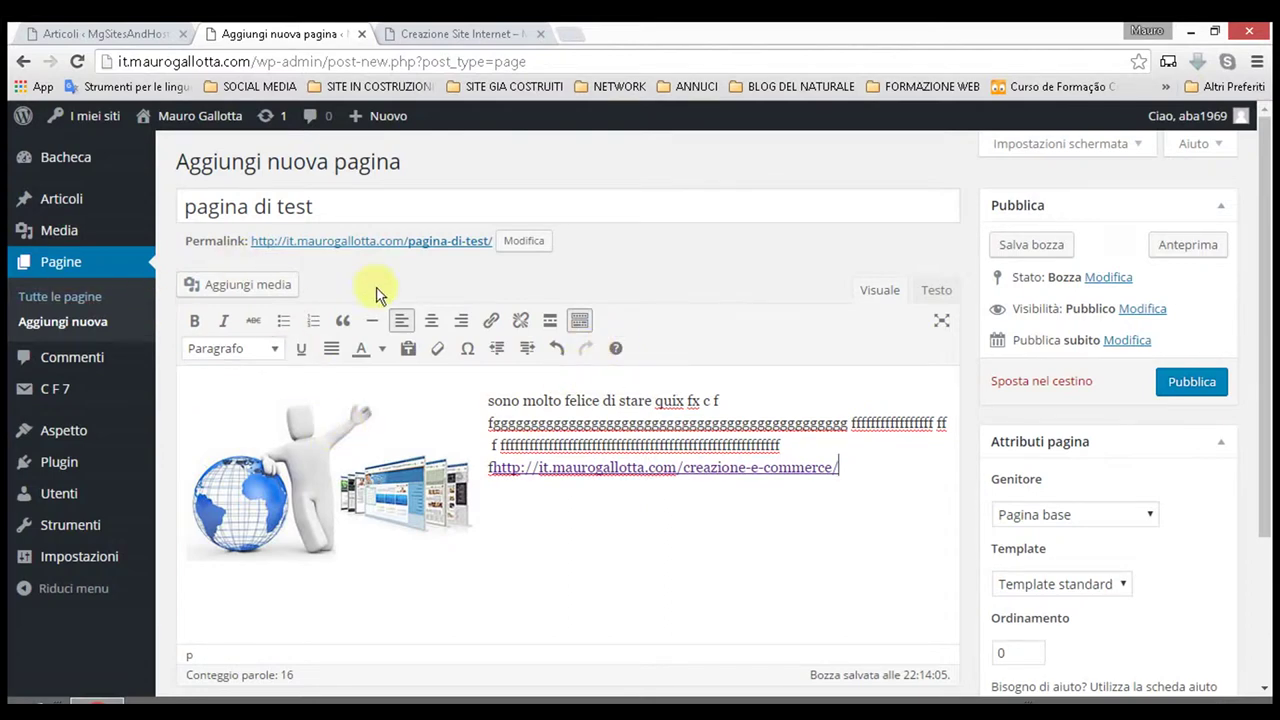
- Review the available paragraph formats, from Paragrafo and Titolo 1 to 6 to Preformattato, without applying any
{"action": "left_click", "coordinate": [276, 354]}
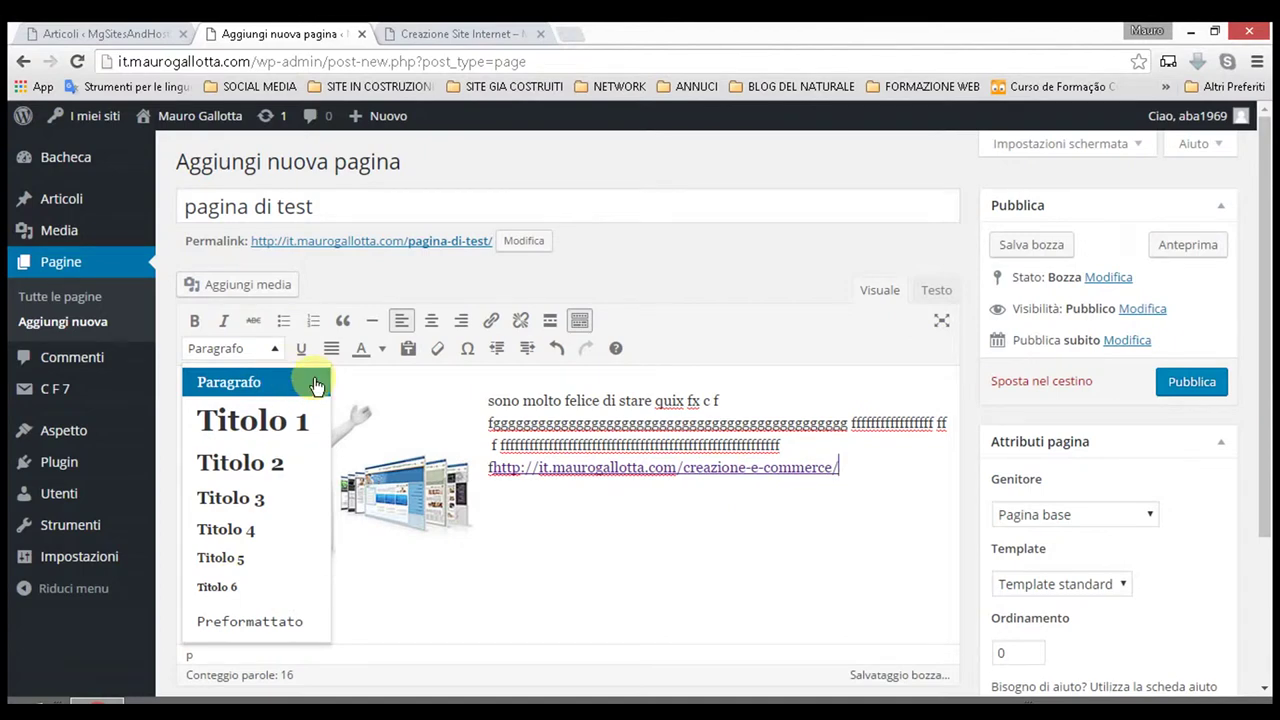
{"action": "left_click", "coordinate": [365, 398]}
{"action": "scroll", "coordinate": [360, 470], "scroll_direction": "down", "scroll_amount": 1}
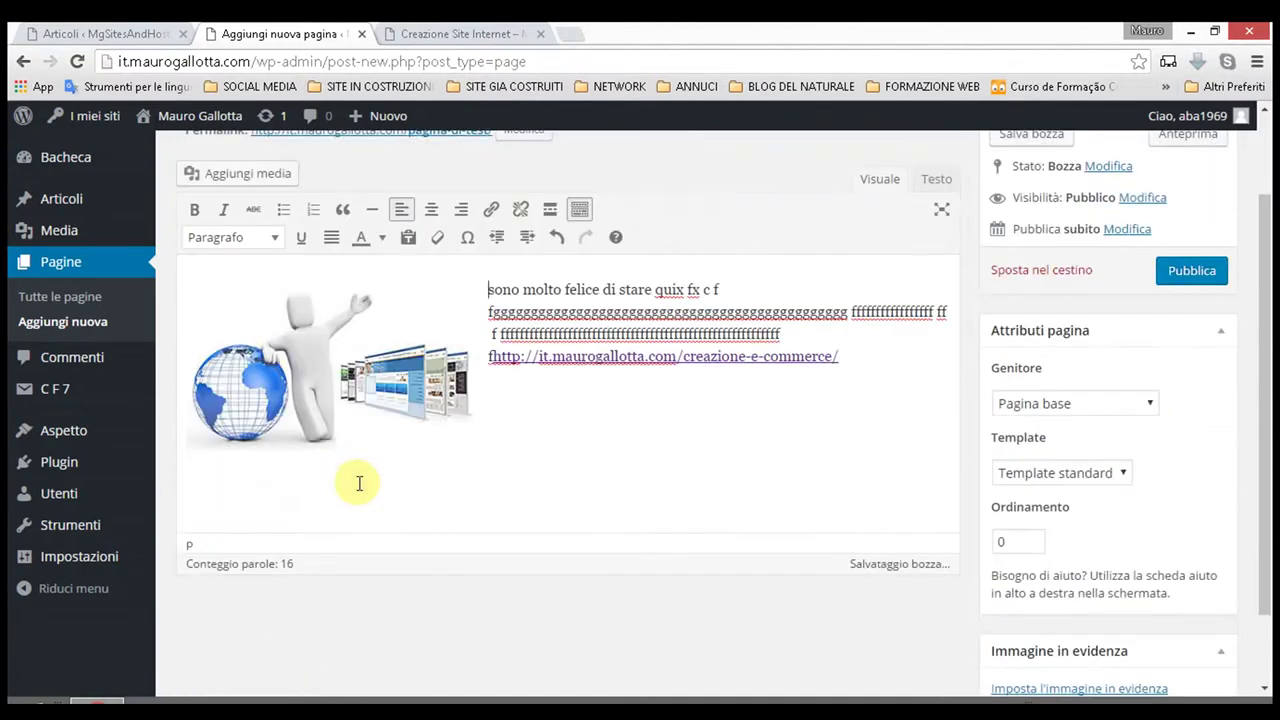
{"action": "scroll", "coordinate": [300, 430], "scroll_direction": "up", "scroll_amount": 1}
{"action": "left_click", "coordinate": [277, 352]}
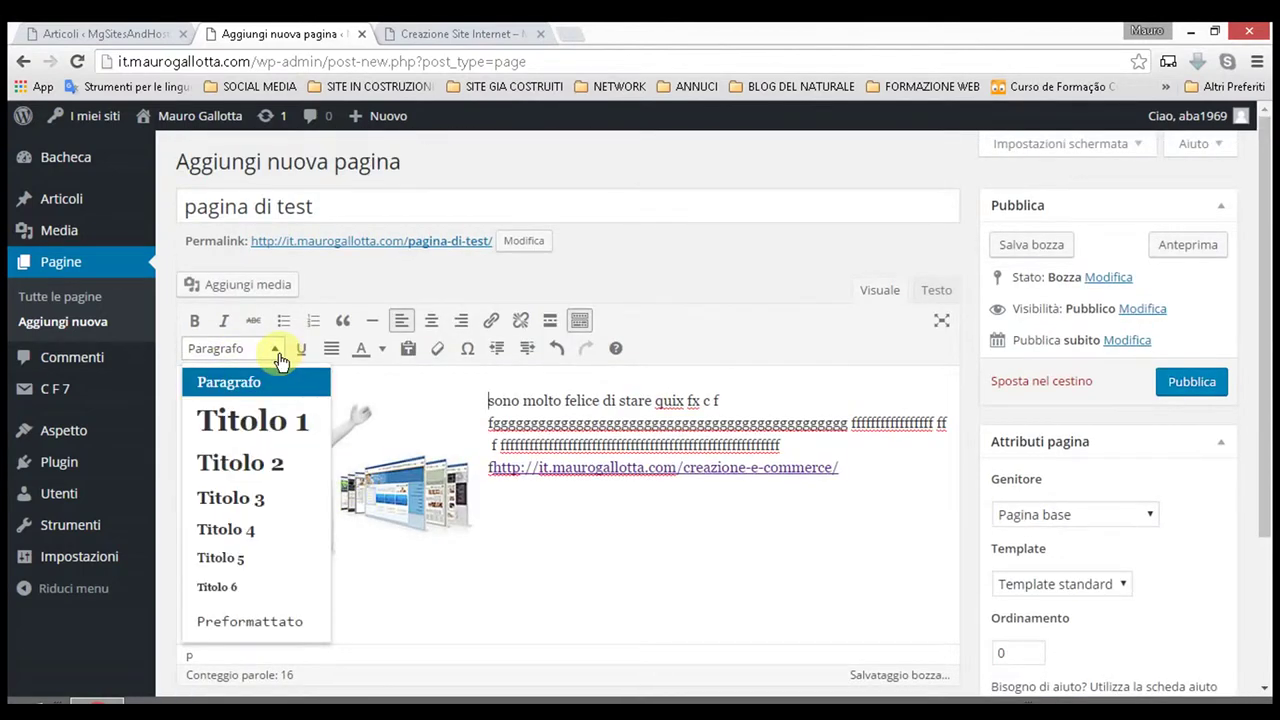
{"action": "left_click", "coordinate": [386, 410]}
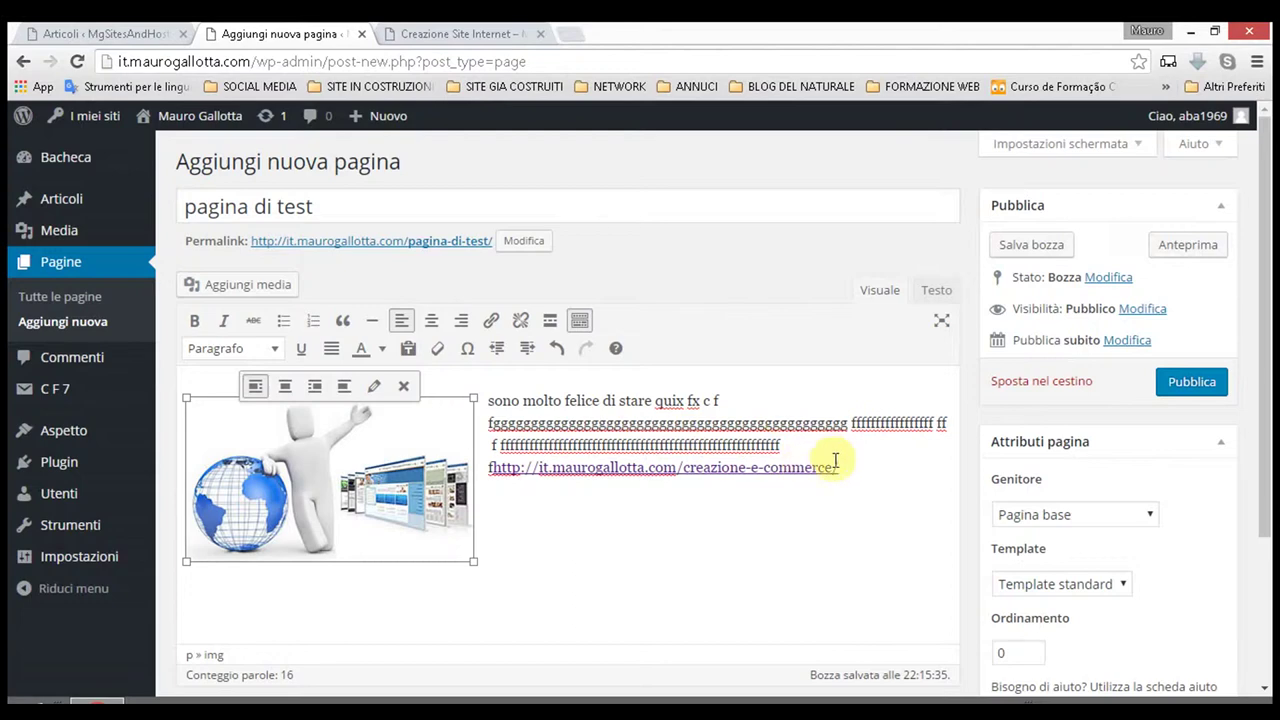
- Compare the page content in the HTML text view and the visual view, and check the inserted link's edit options
{"action": "left_click", "coordinate": [929, 296]}
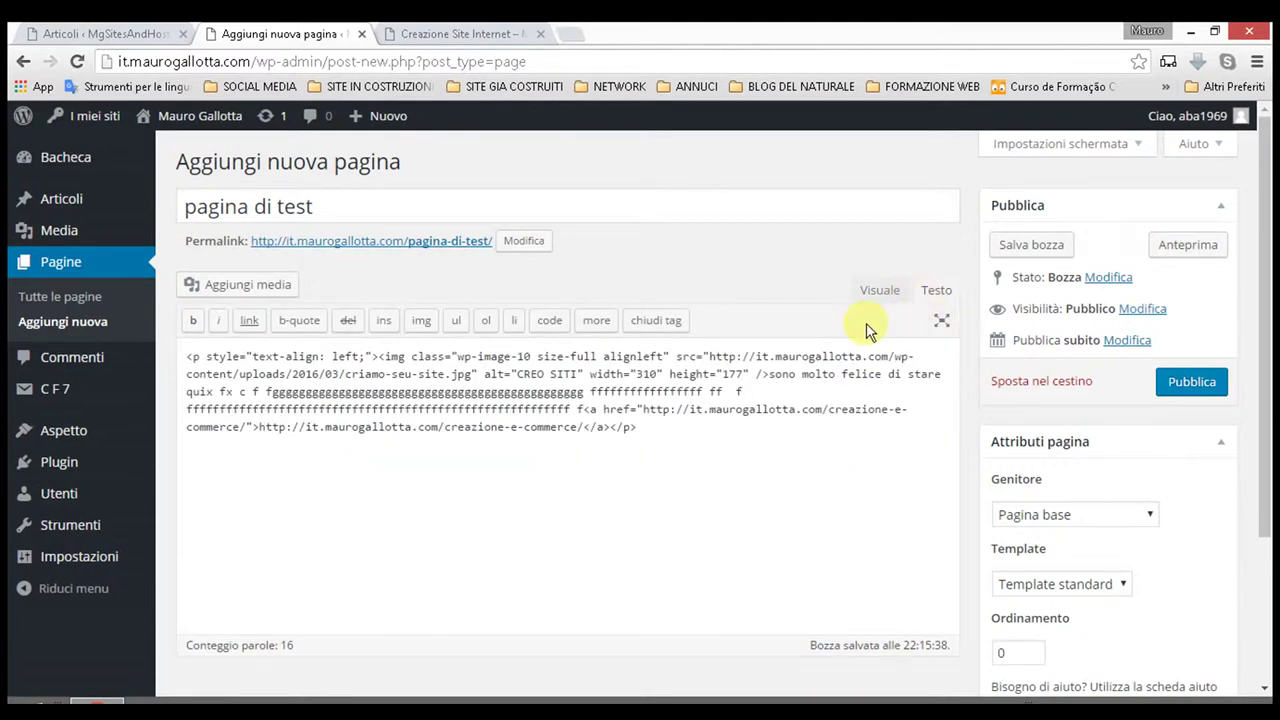
{"action": "left_click", "coordinate": [893, 293]}
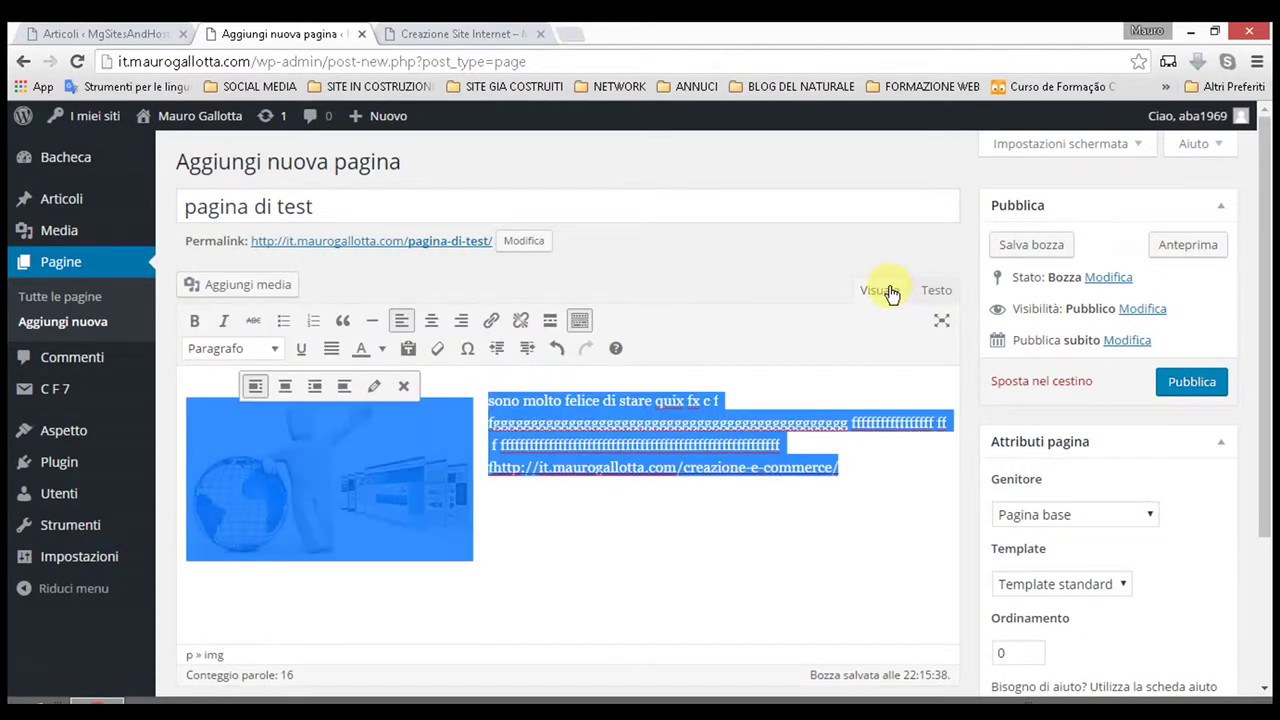
{"action": "left_click", "coordinate": [701, 545]}
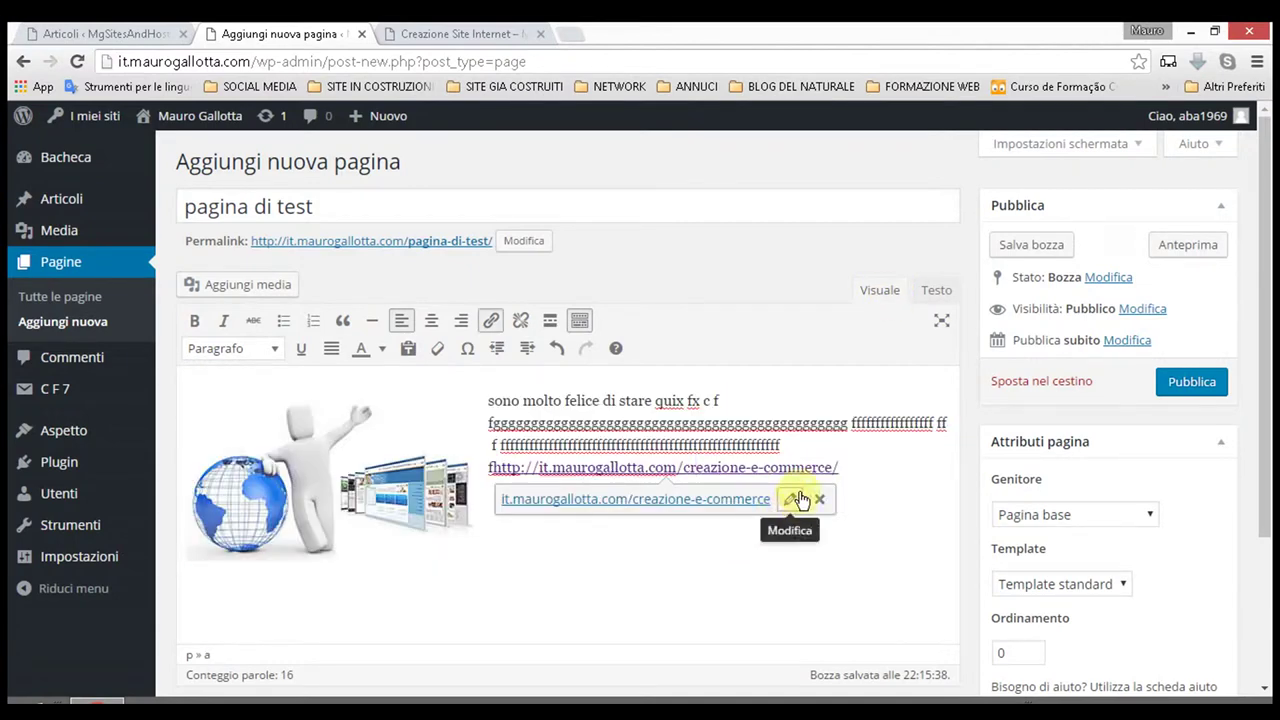
{"action": "left_click", "coordinate": [886, 500]}
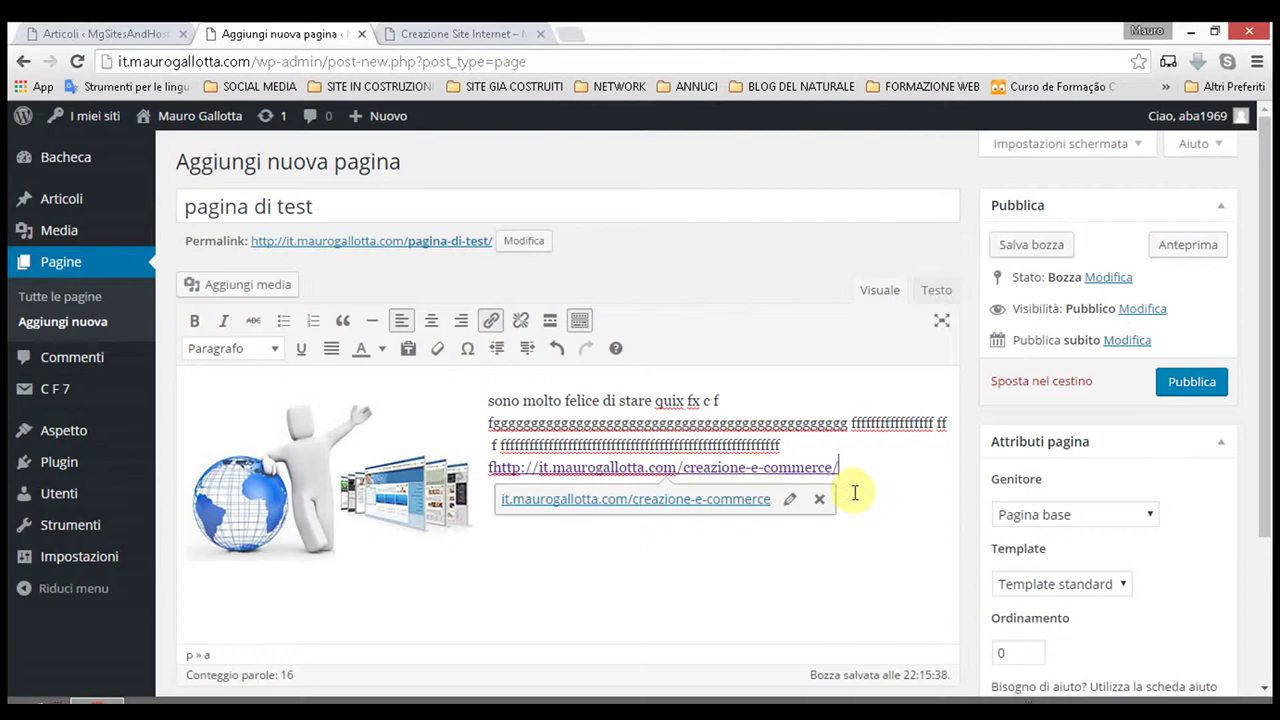
{"action": "left_click", "coordinate": [935, 292]}
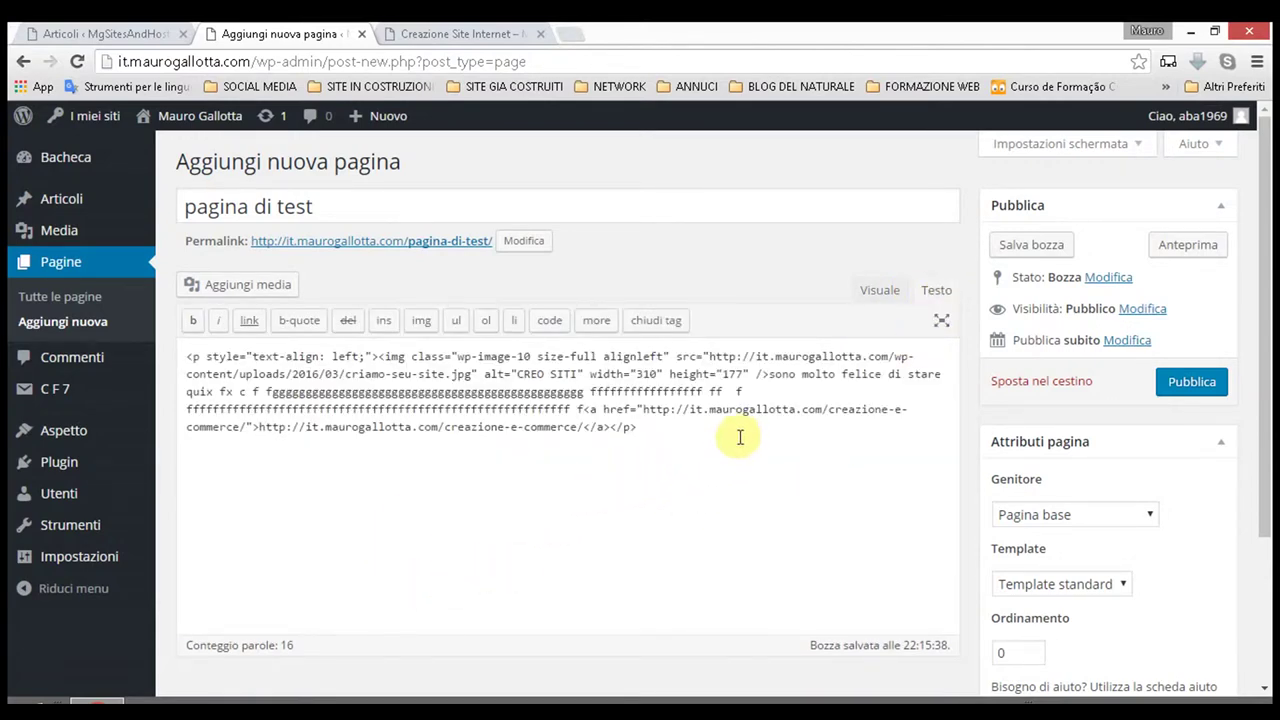
{"action": "left_click", "coordinate": [872, 292]}
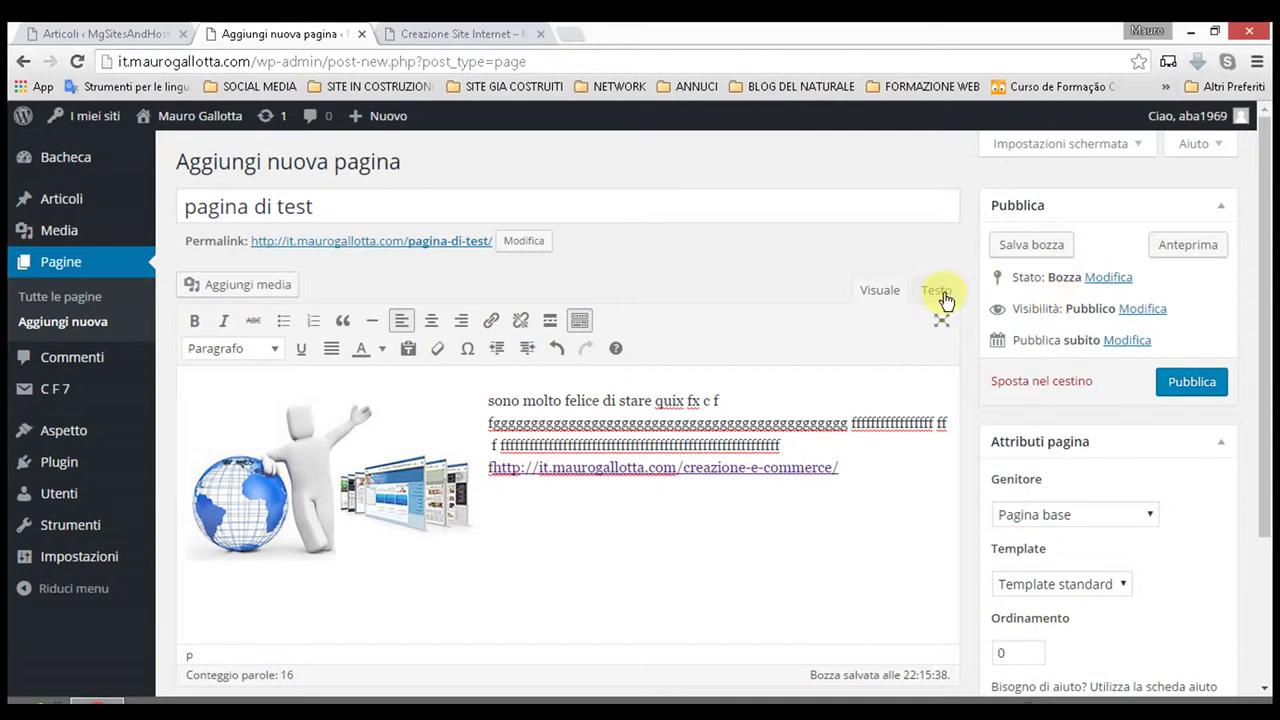
- Insert the SITES banner image from the media library into the page at the start of the content
{"action": "left_click", "coordinate": [287, 302]}
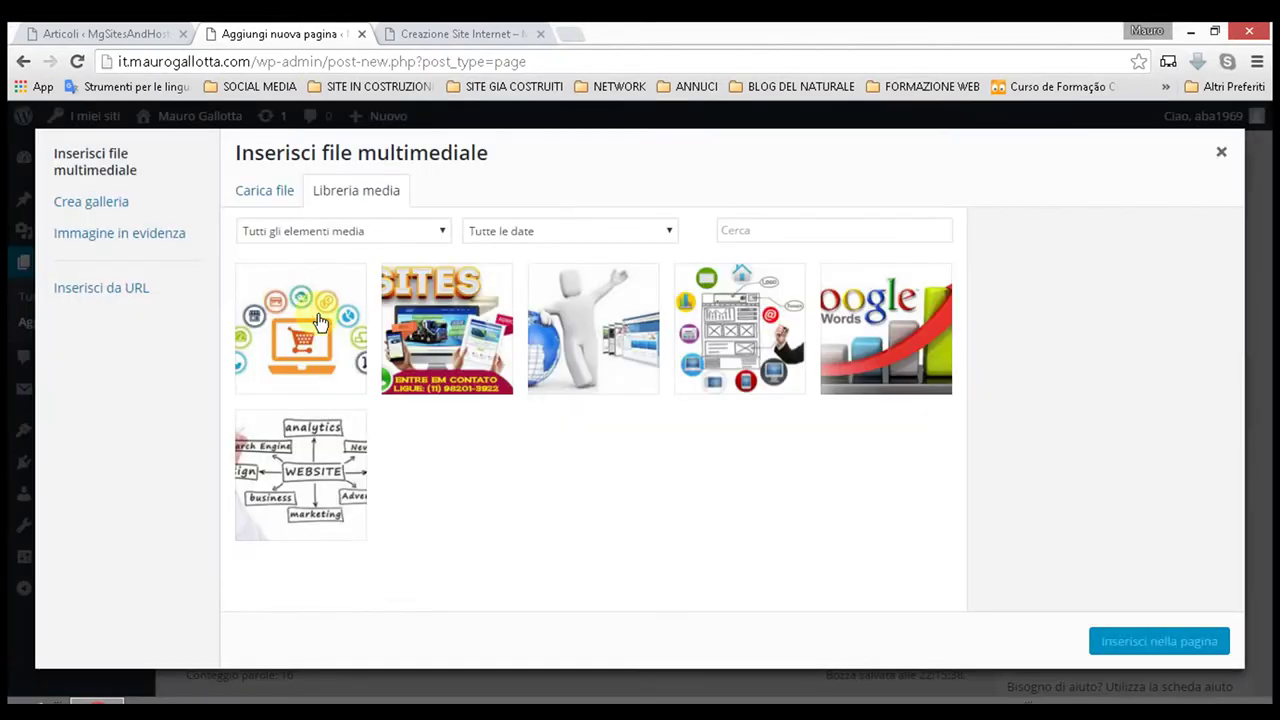
{"action": "left_click", "coordinate": [450, 300]}
{"action": "left_click", "coordinate": [1160, 642]}
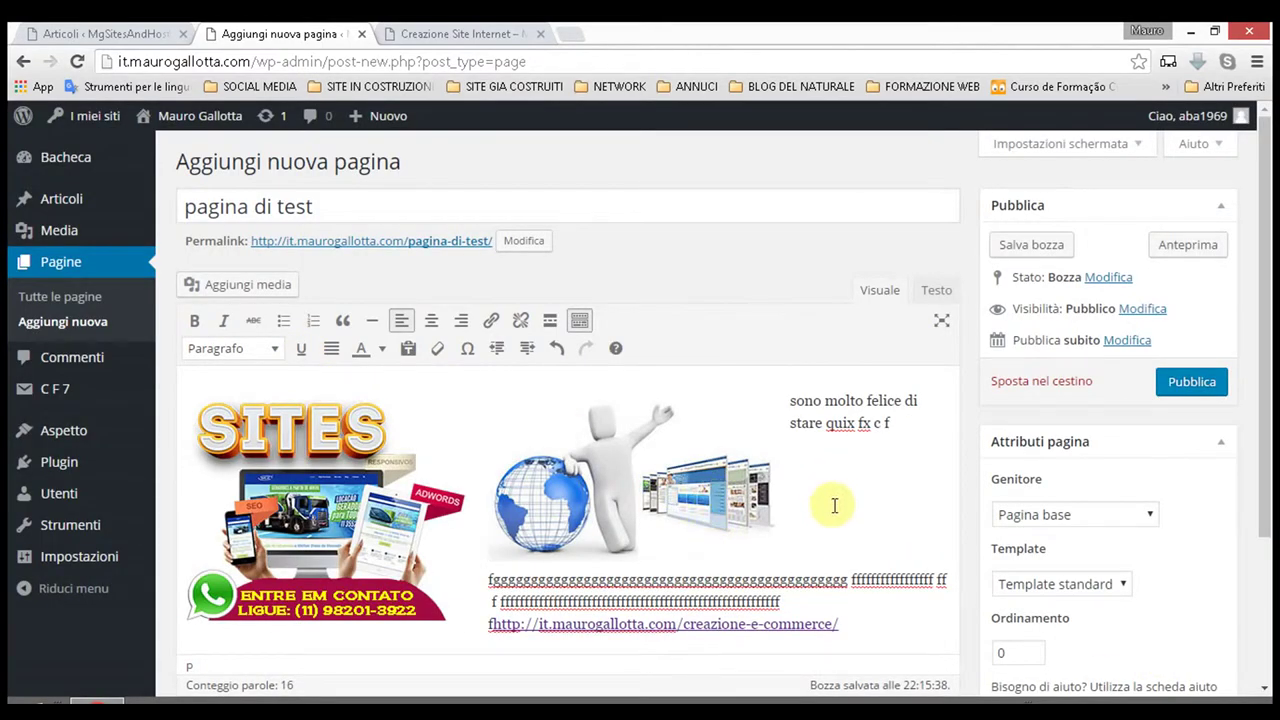
{"action": "scroll", "coordinate": [831, 506], "scroll_direction": "down", "scroll_amount": 2}
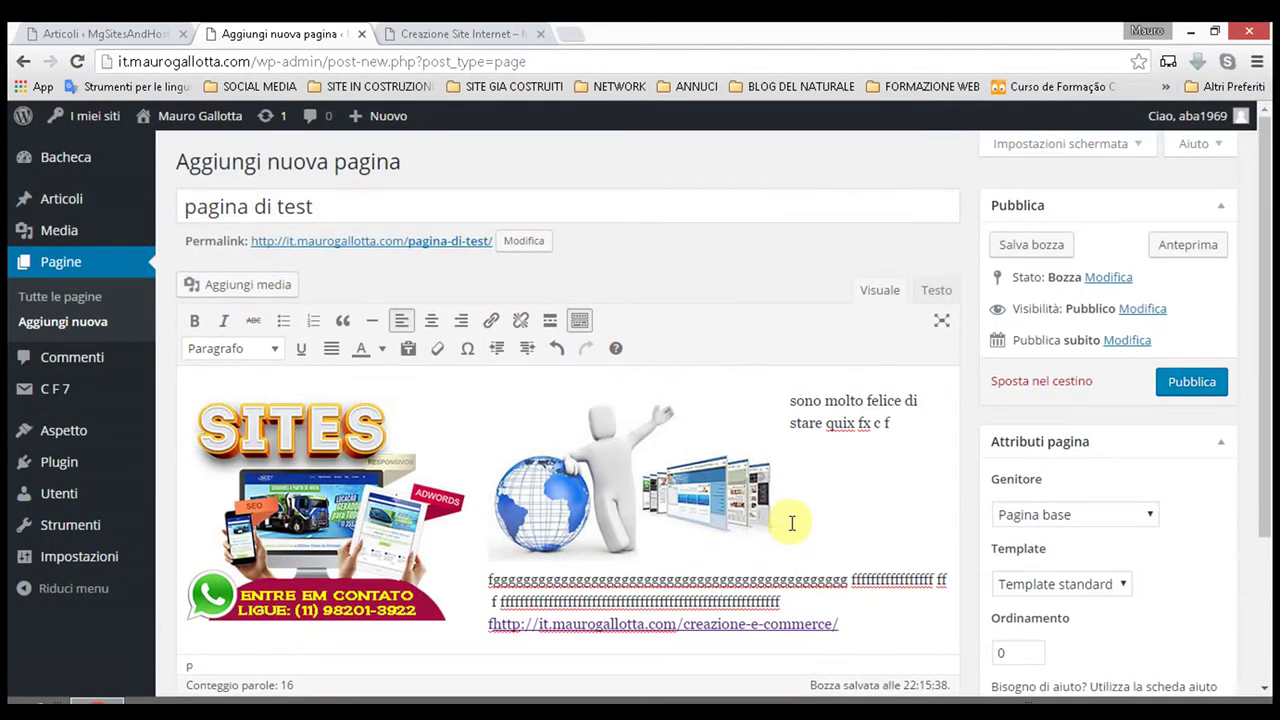
{"action": "scroll", "coordinate": [791, 523], "scroll_direction": "up", "scroll_amount": 2}
{"action": "scroll", "coordinate": [846, 486], "scroll_direction": "down", "scroll_amount": 2}
{"action": "scroll", "coordinate": [847, 485], "scroll_direction": "up", "scroll_amount": 2}
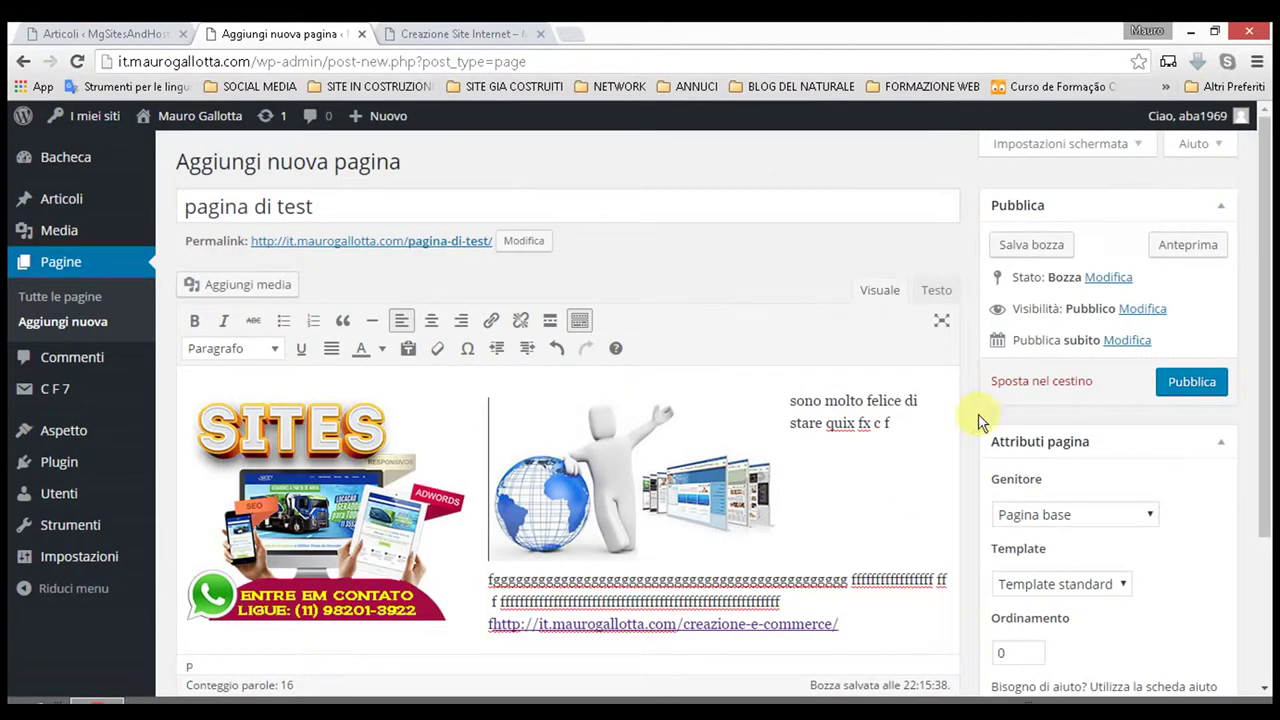
- Save the page as a draft, preview it in the site layout and return to the editor
{"action": "left_click", "coordinate": [1038, 252]}
{"action": "left_click", "coordinate": [1200, 246]}
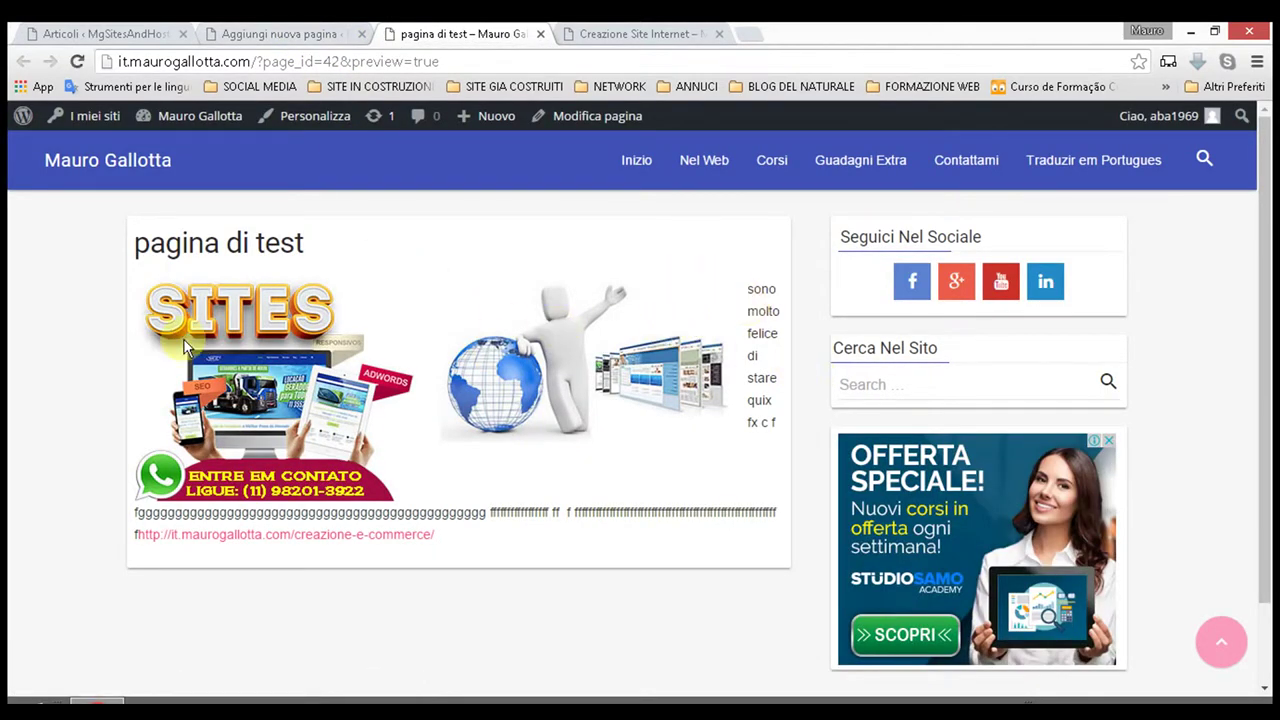
{"action": "left_click", "coordinate": [316, 30]}
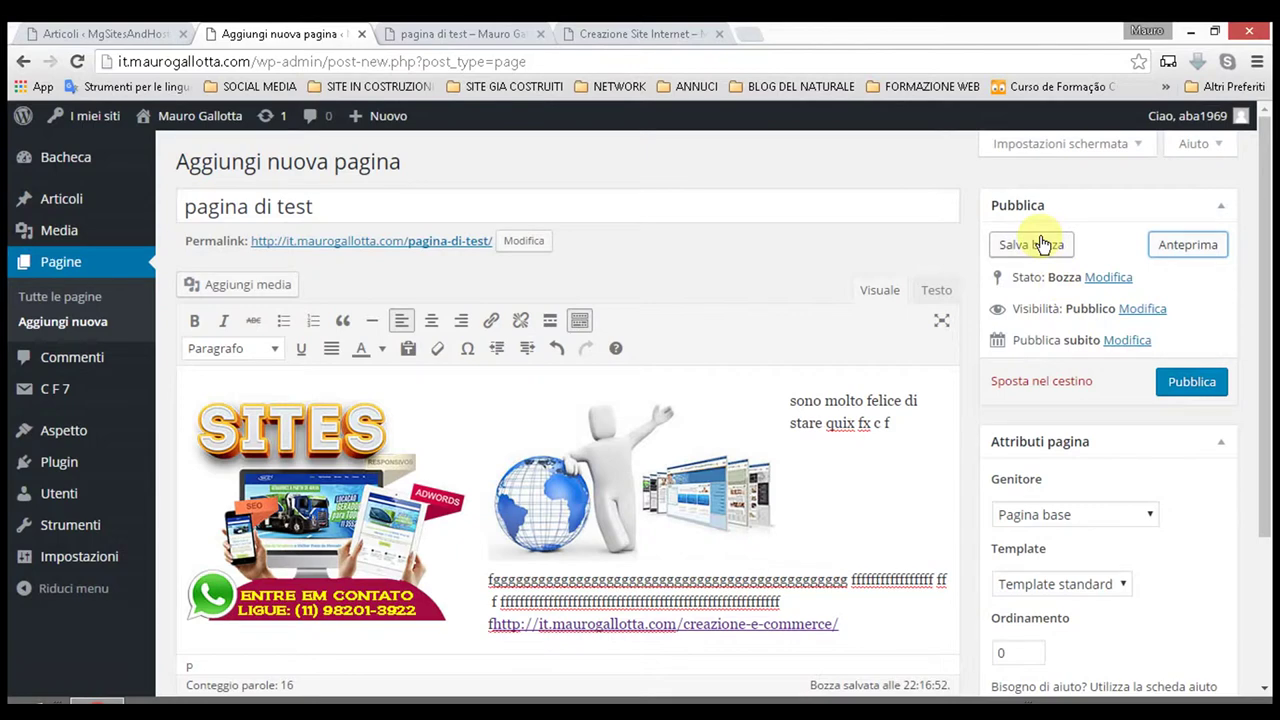
- Review the page's publication status choices, In attesa di revisione and Bozza, keeping Bozza selected
{"action": "left_click", "coordinate": [1120, 281]}
{"action": "left_click", "coordinate": [1106, 307]}
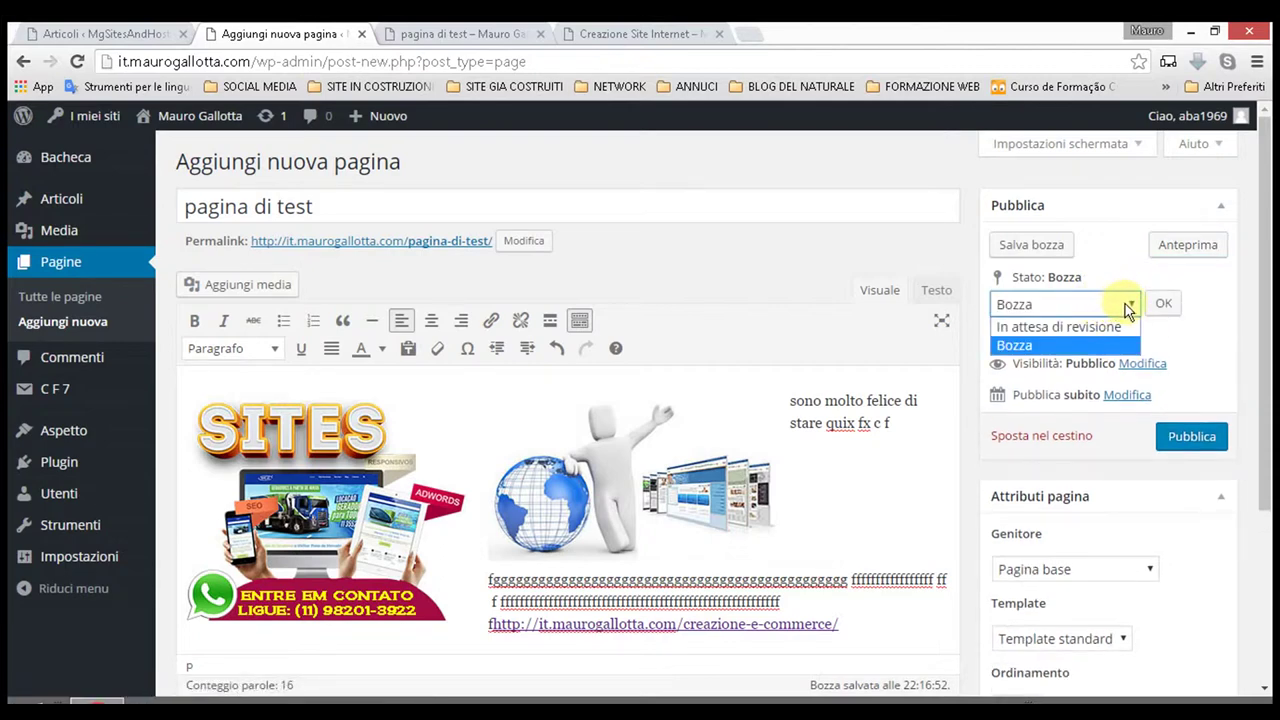
{"action": "key", "text": "Up"}
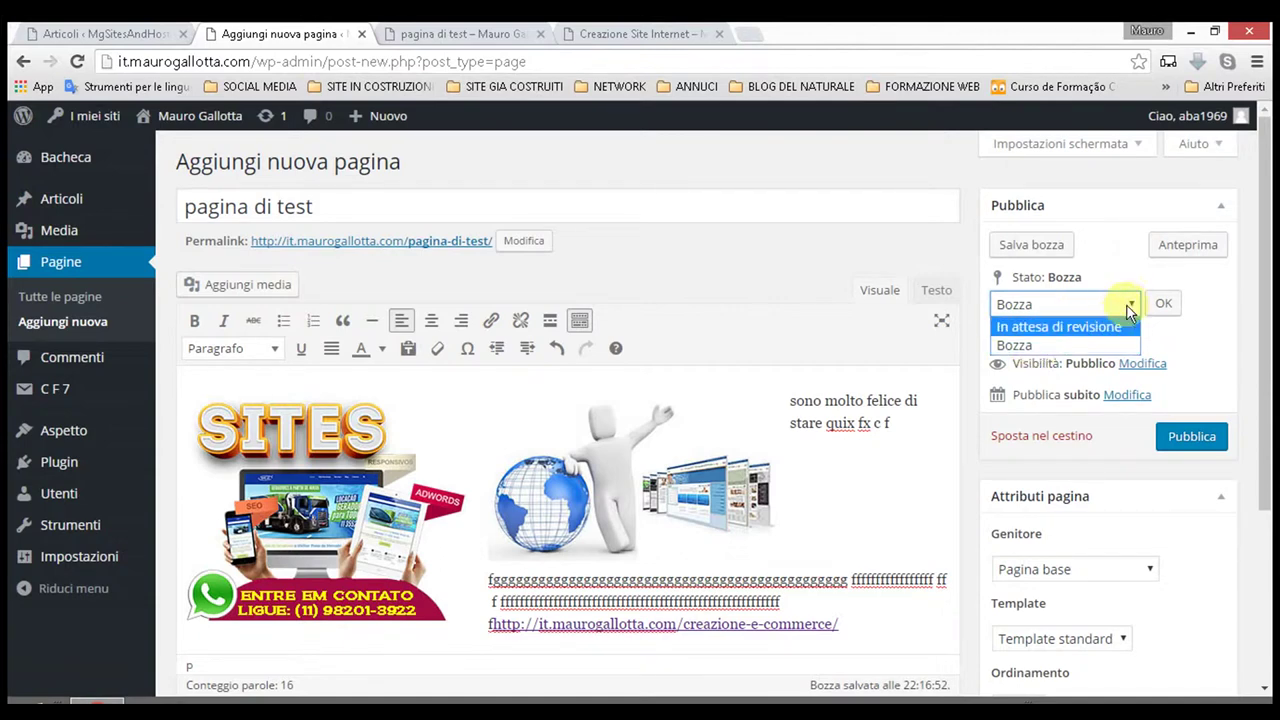
{"action": "left_click", "coordinate": [1080, 344]}
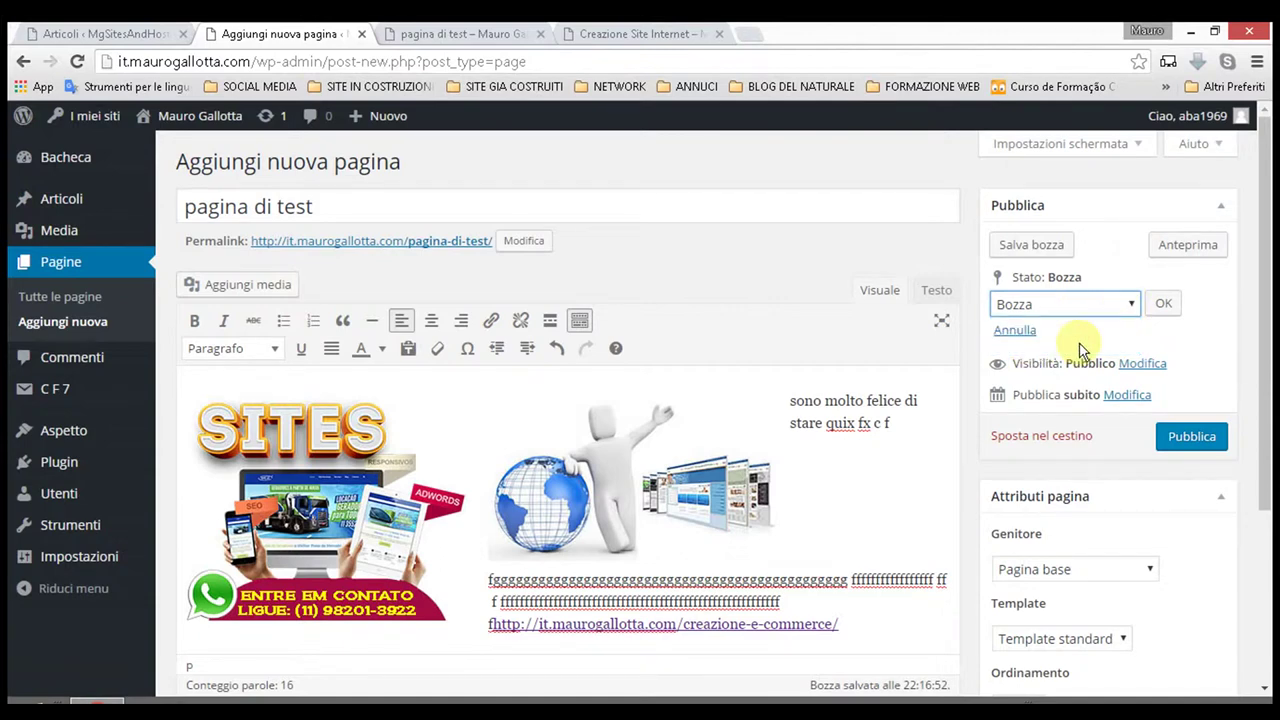
{"action": "left_click", "coordinate": [1134, 307]}
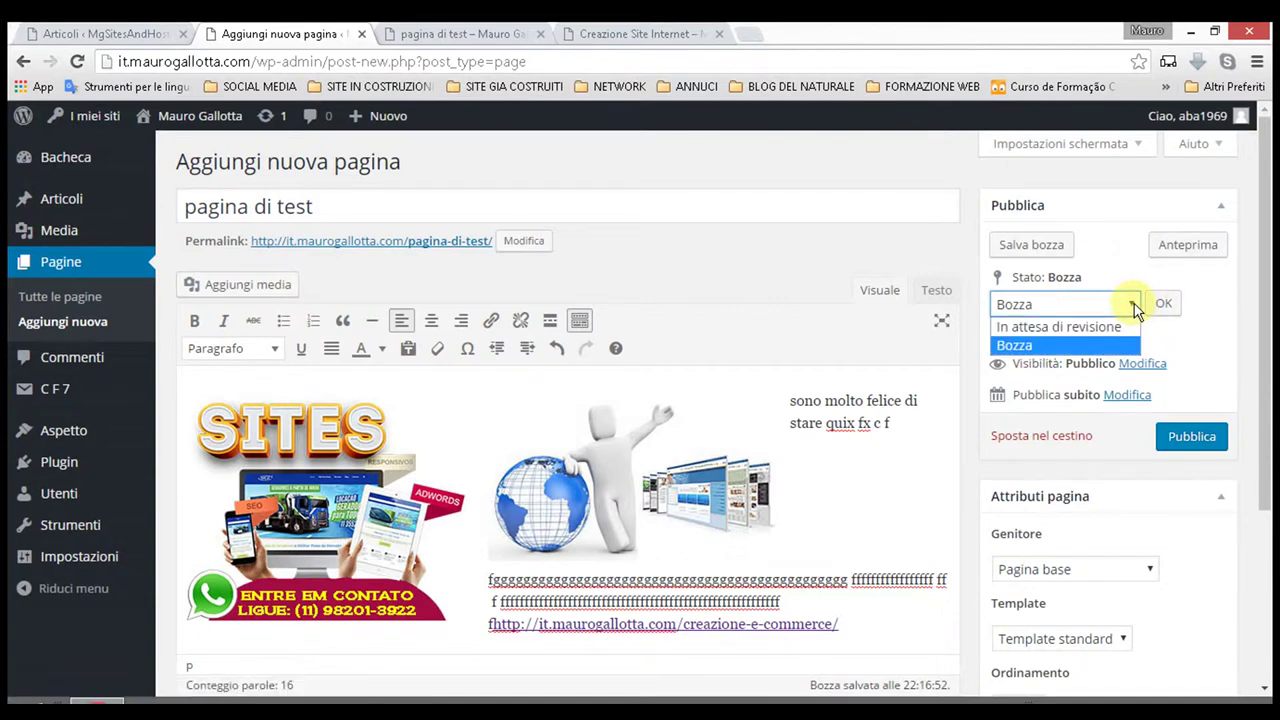
{"action": "left_click", "coordinate": [1192, 328]}
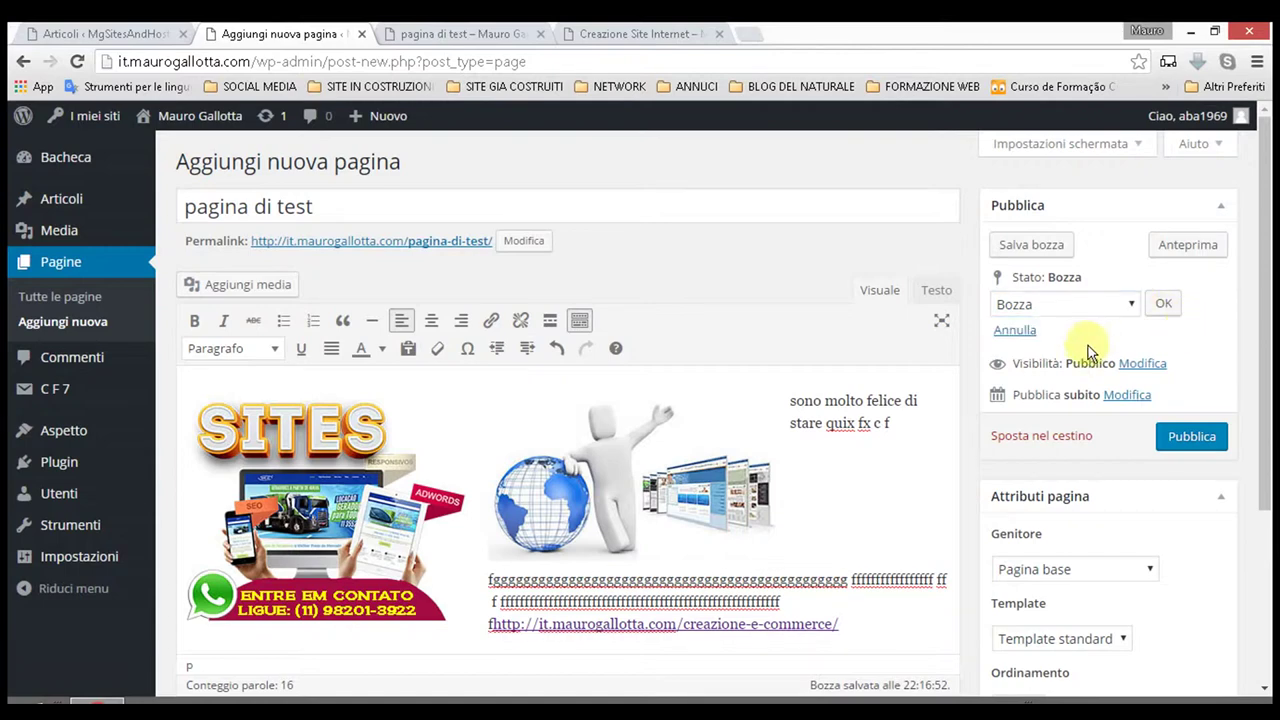
- Review the page's visibility options and the publication date settings, cancelling out of both
{"action": "left_click", "coordinate": [1140, 364]}
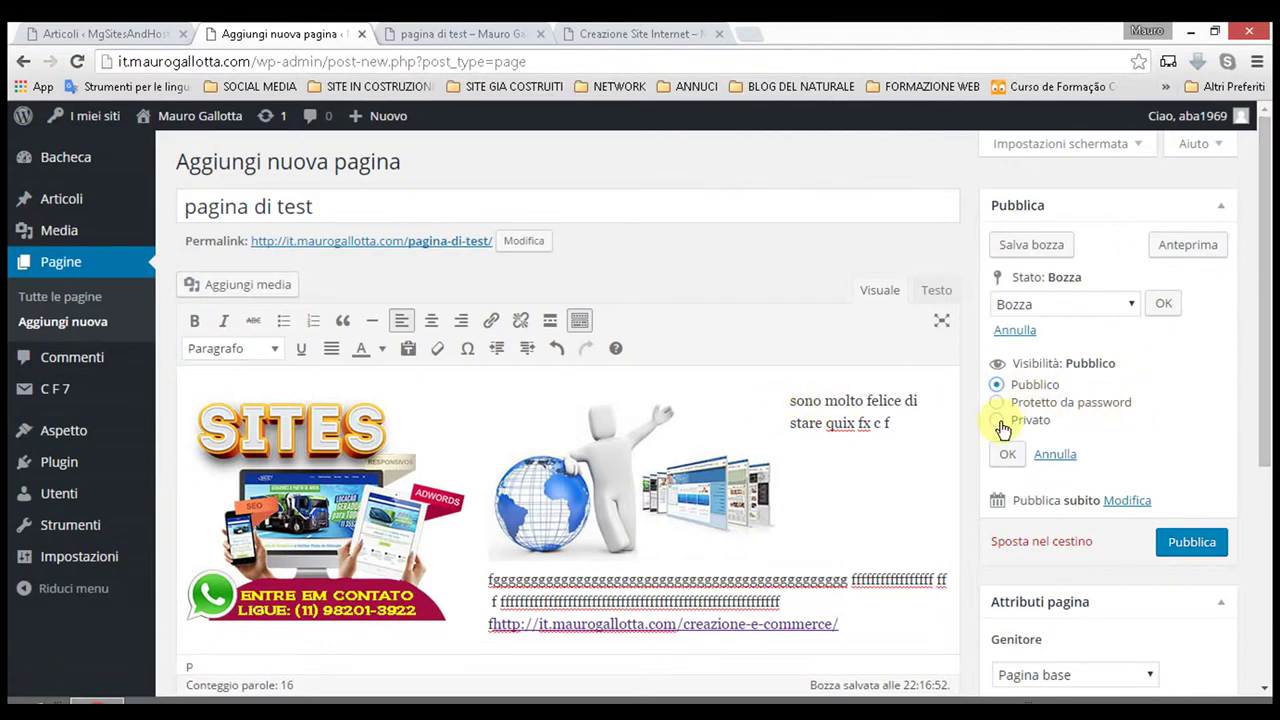
{"action": "left_click", "coordinate": [1134, 306]}
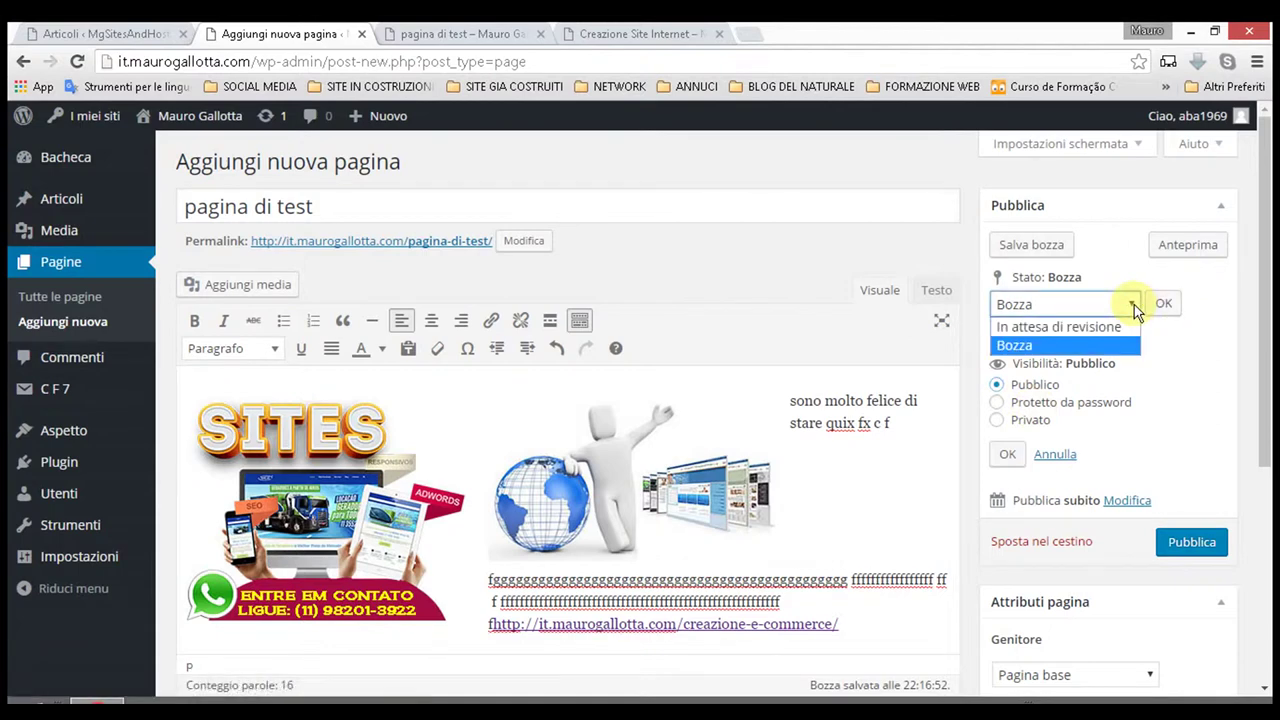
{"action": "left_click", "coordinate": [1192, 374]}
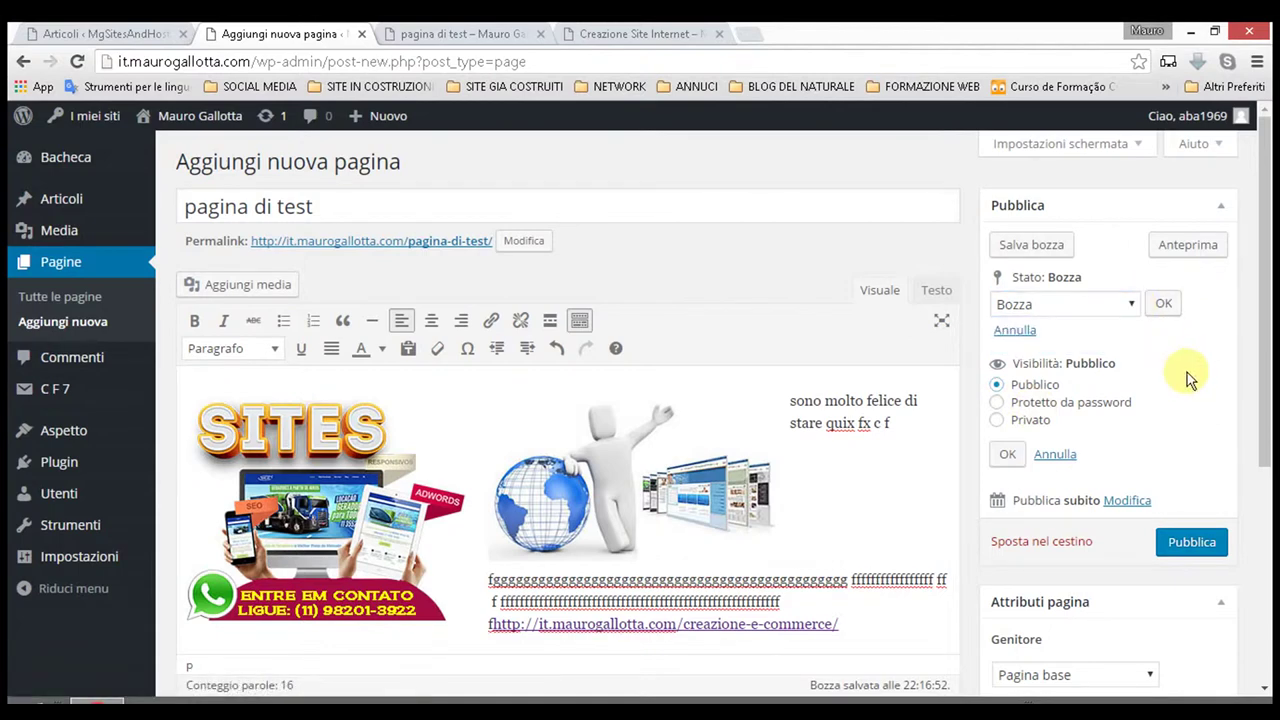
{"action": "left_click", "coordinate": [1055, 456]}
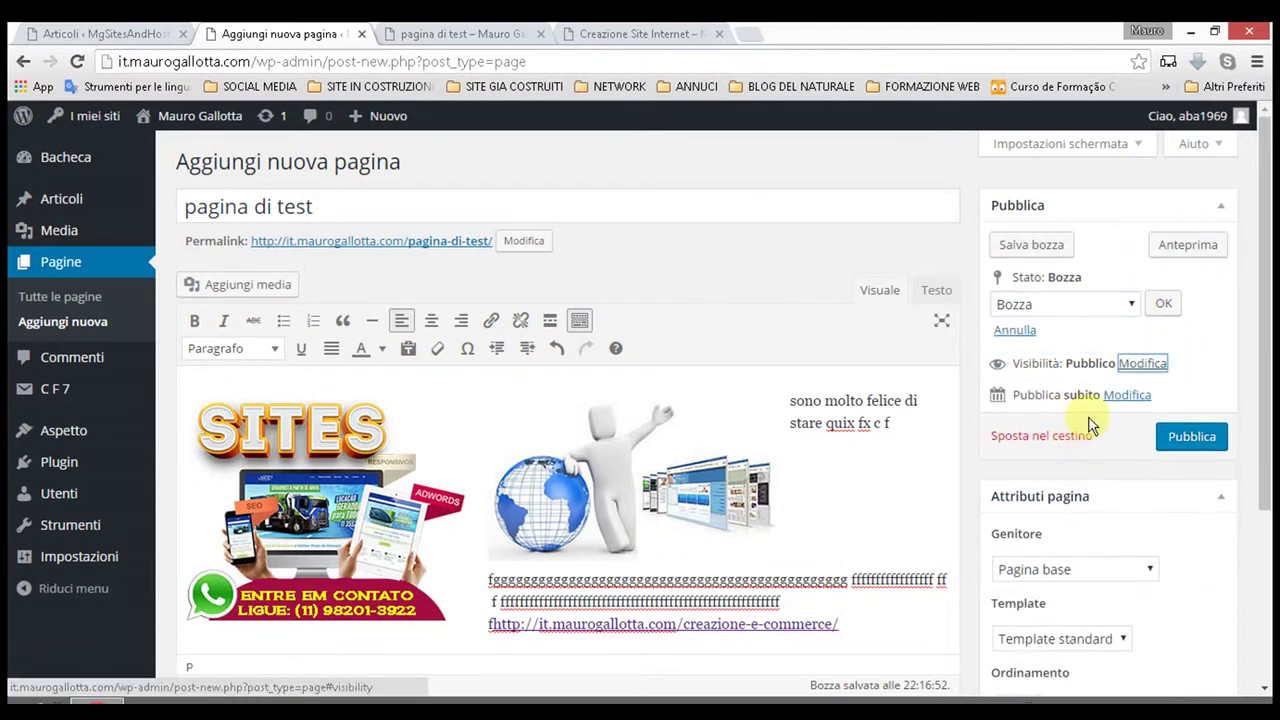
{"action": "left_click", "coordinate": [1141, 396]}
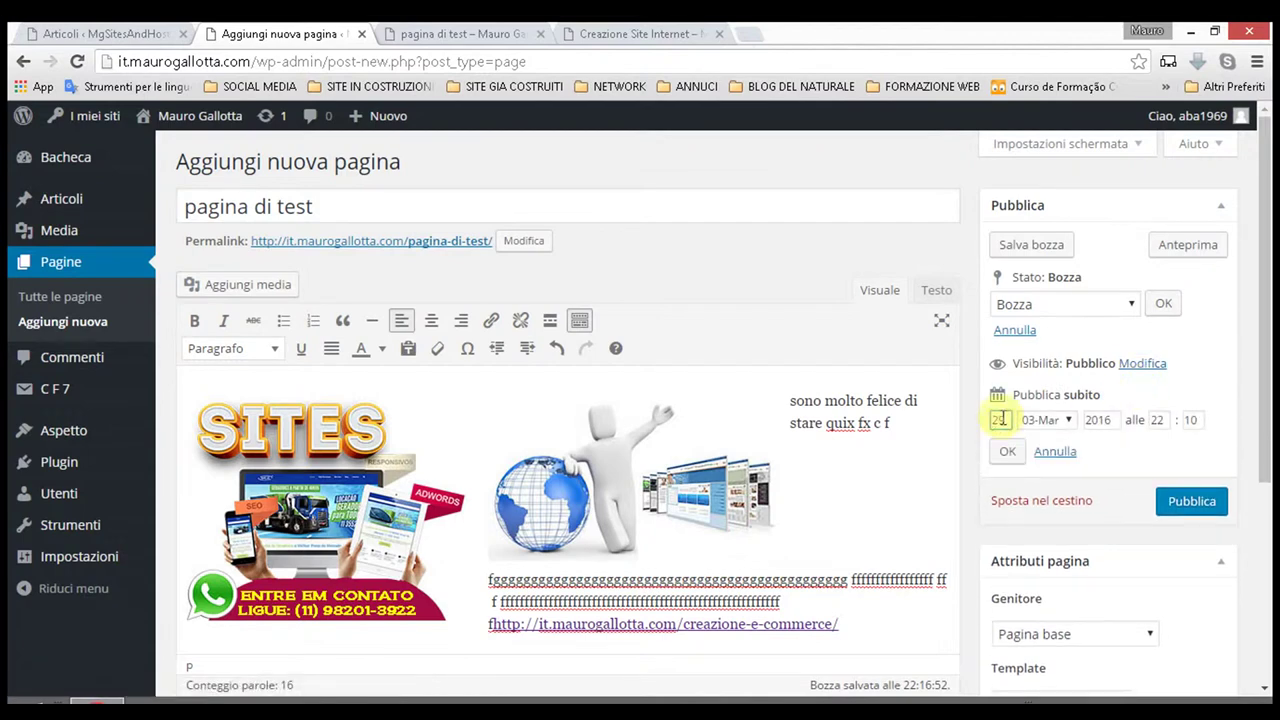
{"action": "left_click", "coordinate": [1058, 453]}
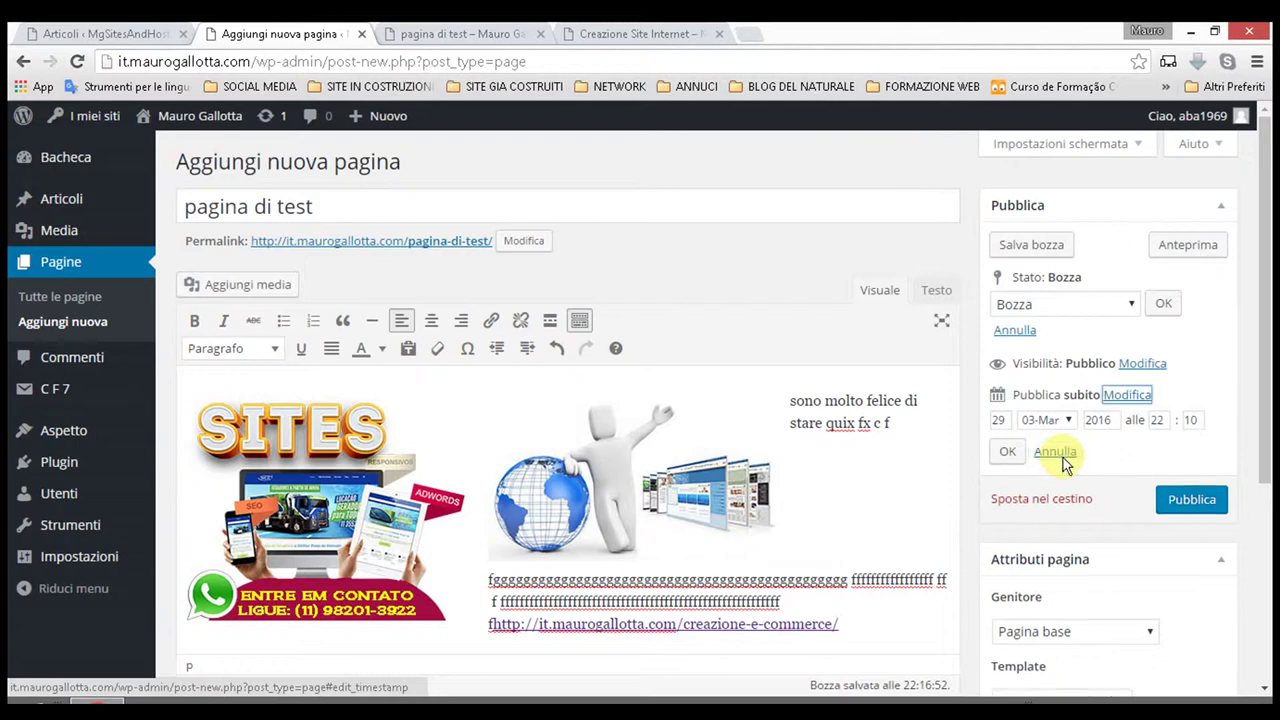
- Review the pages available as parent in the page attributes, keeping Pagina base
{"action": "scroll", "coordinate": [1137, 390], "scroll_direction": "down", "scroll_amount": 2}
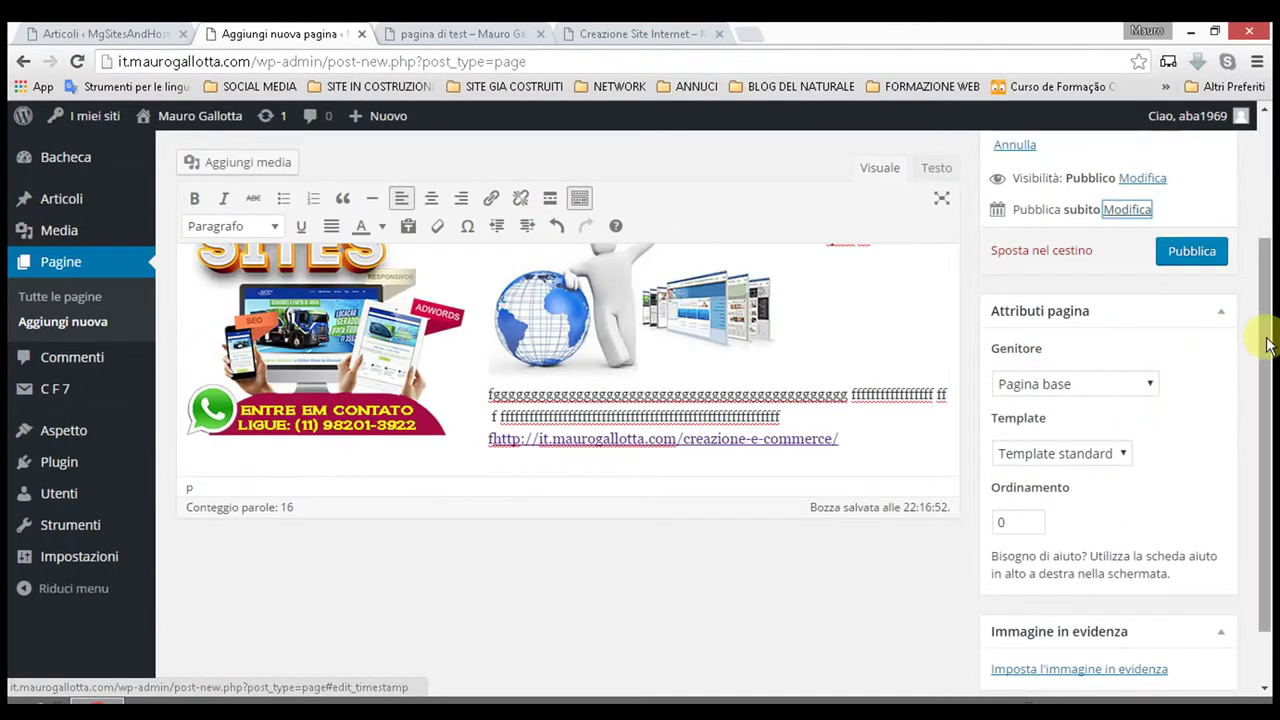
{"action": "left_click", "coordinate": [1153, 388]}
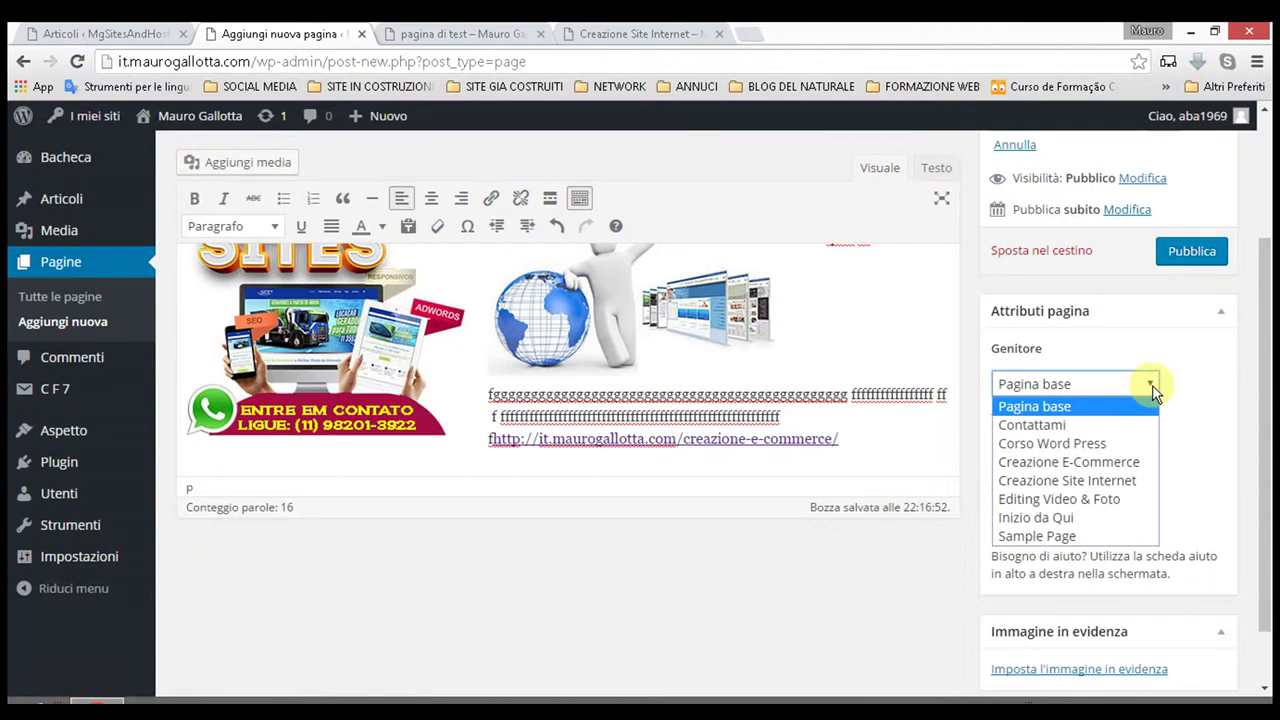
{"action": "left_click", "coordinate": [1155, 392]}
{"action": "left_click", "coordinate": [1155, 392]}
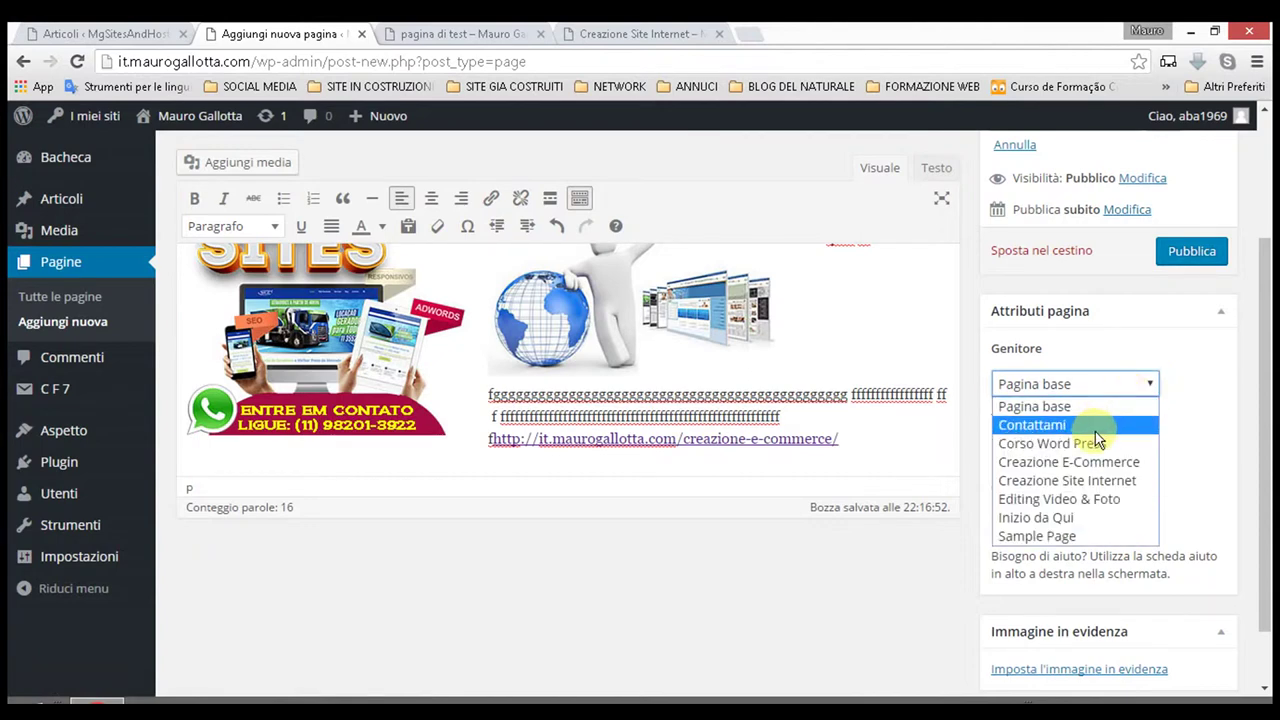
{"action": "left_click", "coordinate": [1192, 381]}
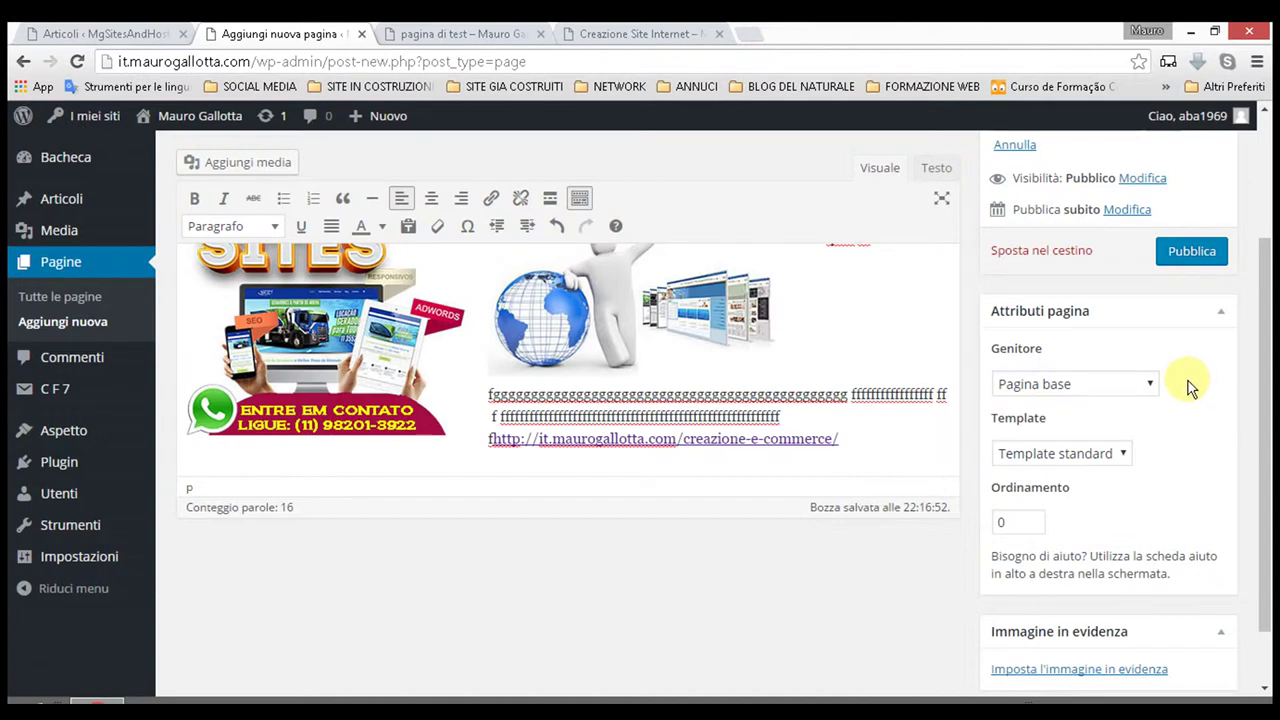
- Compare the Template standard and Full Width choices with the previewed page layout, keeping Template standard, and check the Ordinamento field
{"action": "left_click", "coordinate": [1127, 456]}
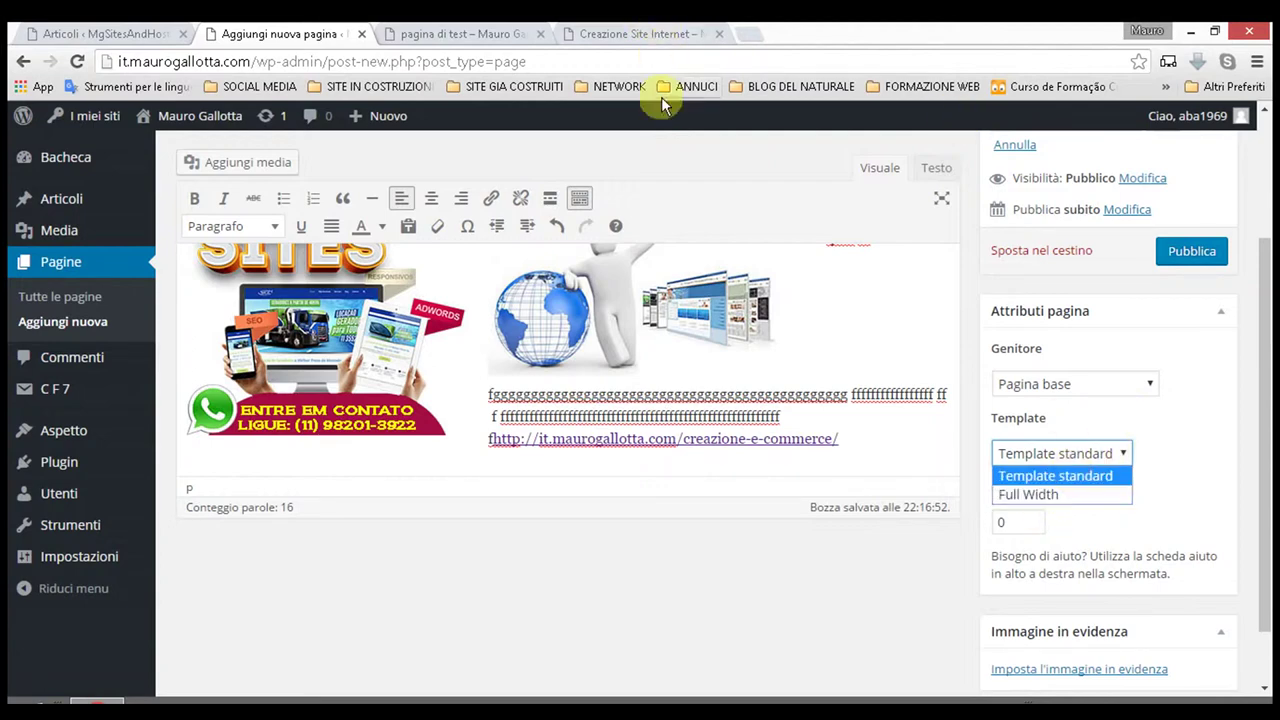
{"action": "left_click", "coordinate": [489, 30]}
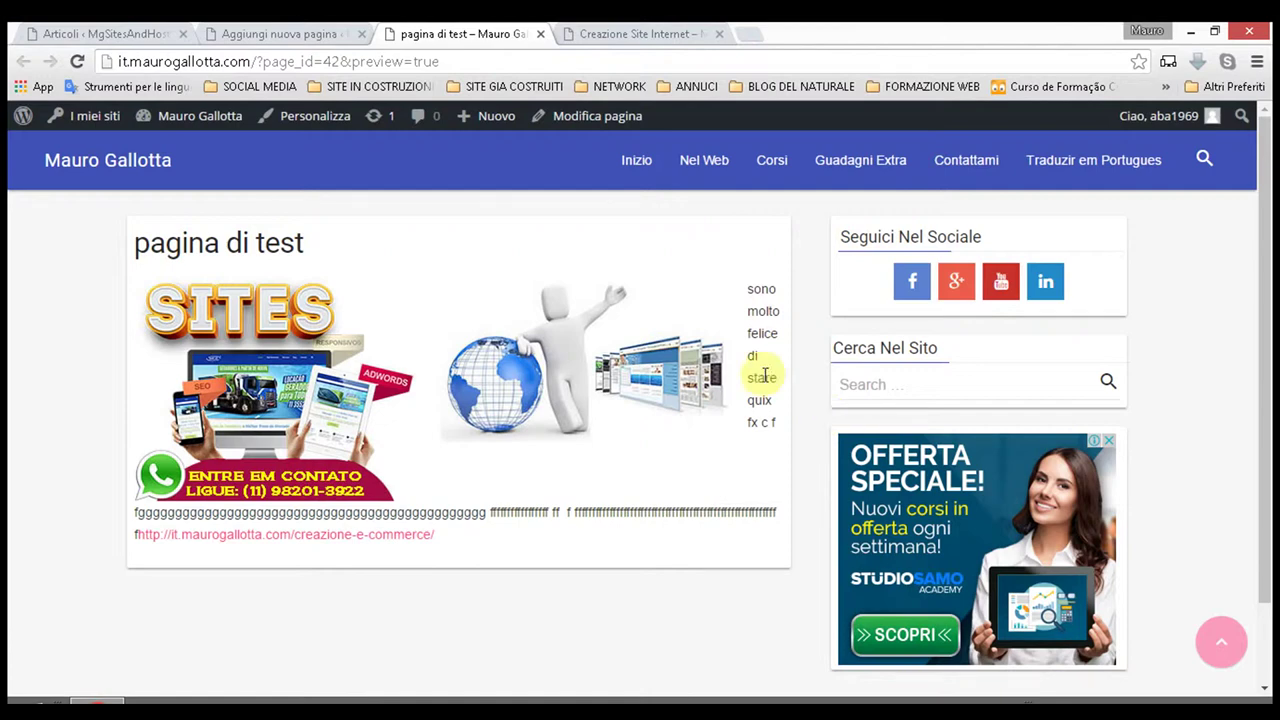
{"action": "left_click", "coordinate": [240, 30]}
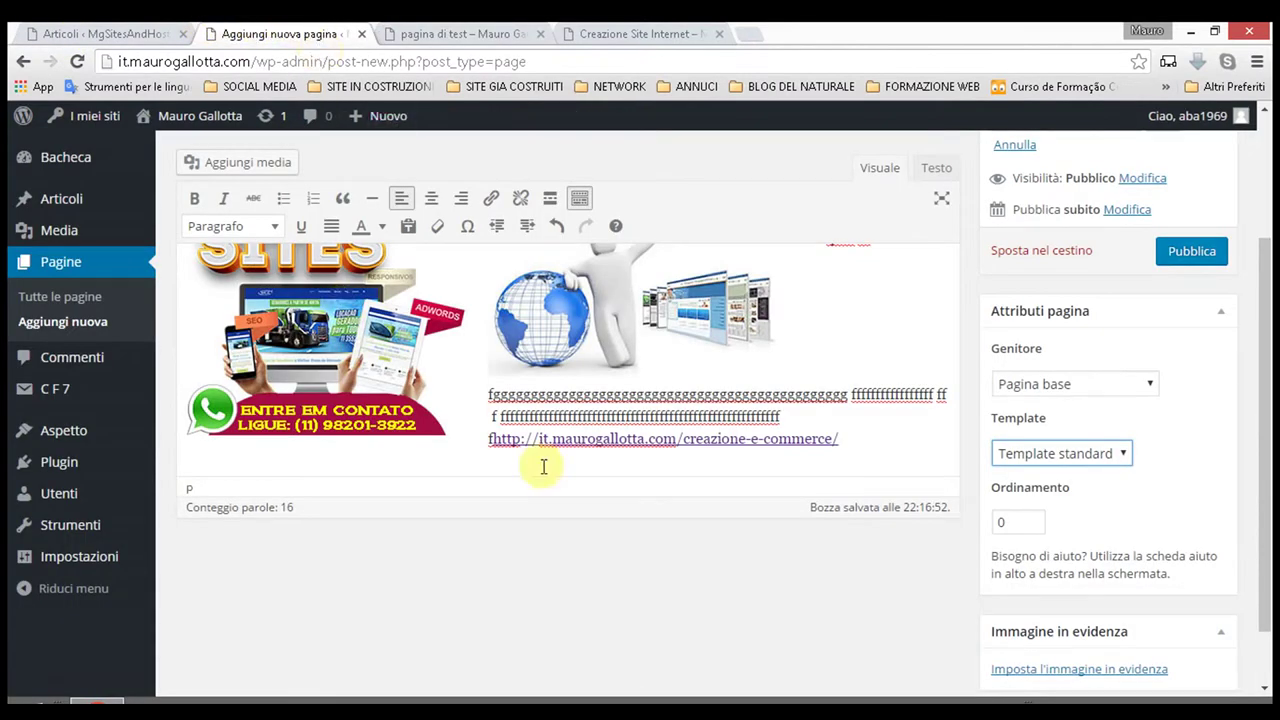
{"action": "scroll", "coordinate": [885, 587], "scroll_direction": "down", "scroll_amount": 1}
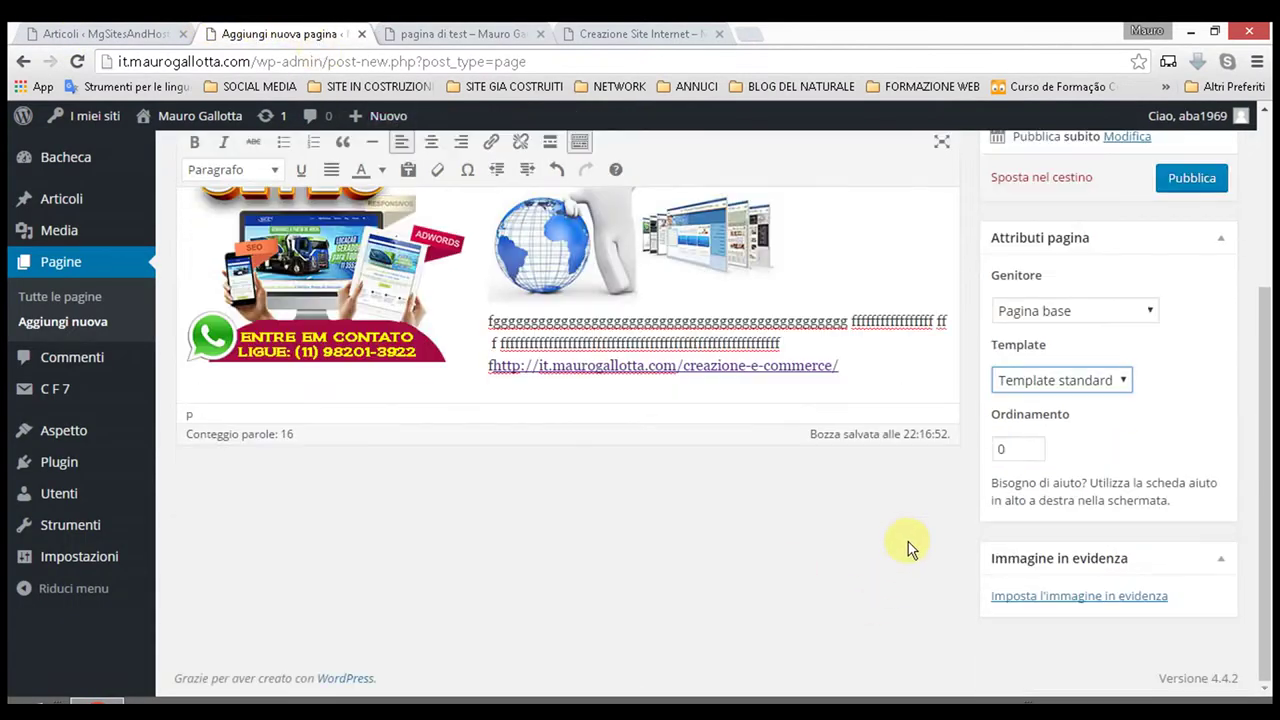
{"action": "left_click", "coordinate": [1124, 383]}
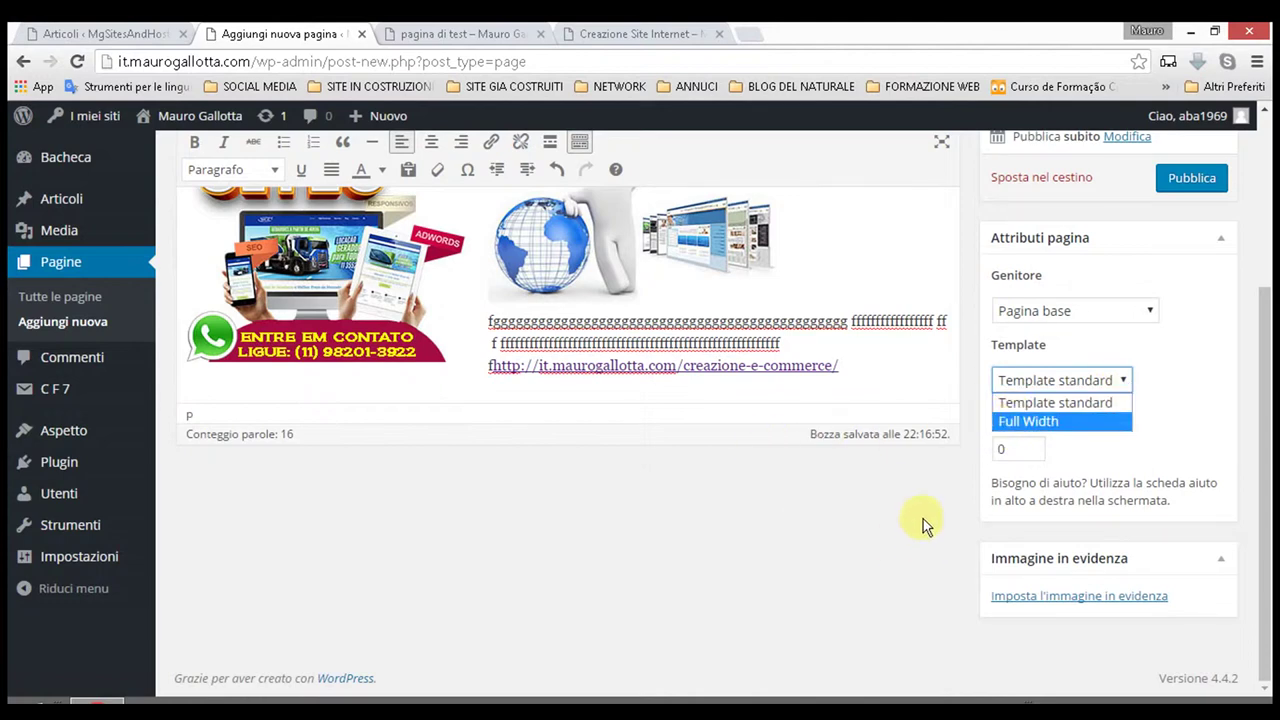
{"action": "left_click", "coordinate": [1015, 448]}
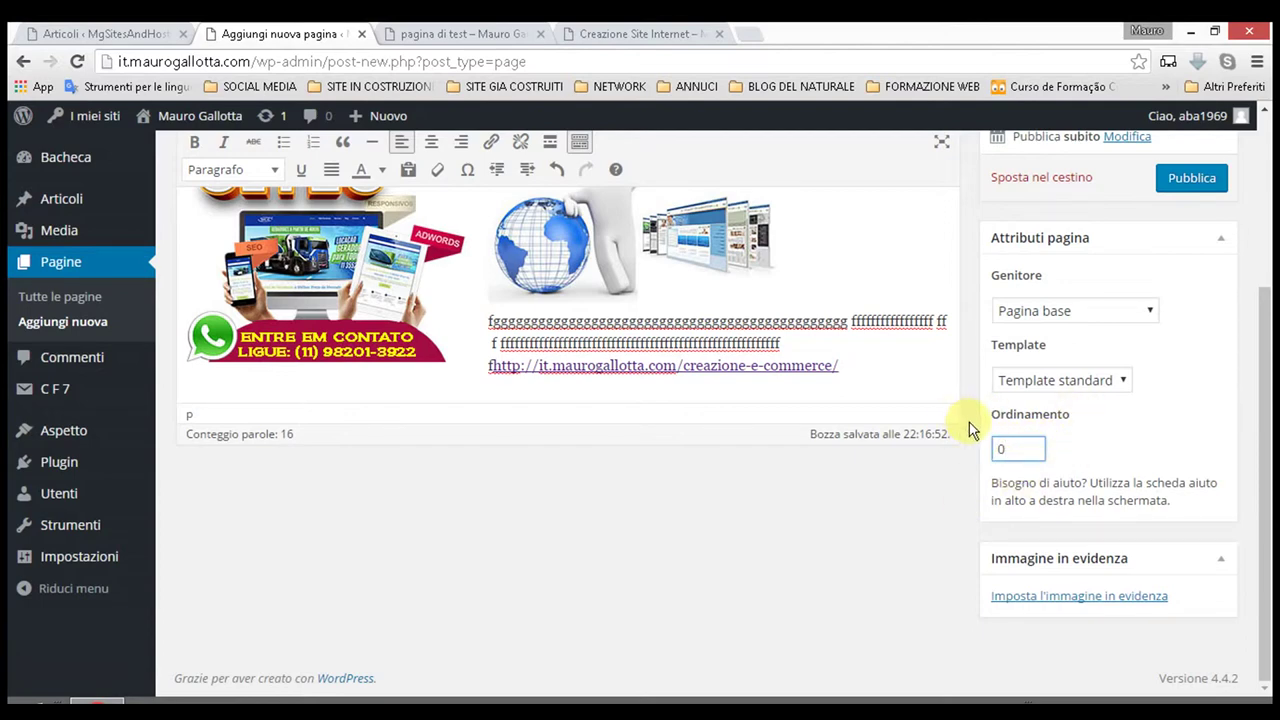
- Look over the page editor, its settings and the admin menu entries, and view the page preview once more
{"action": "scroll", "coordinate": [960, 440], "scroll_direction": "up", "scroll_amount": 3}
{"action": "scroll", "coordinate": [948, 465], "scroll_direction": "down", "scroll_amount": 3}
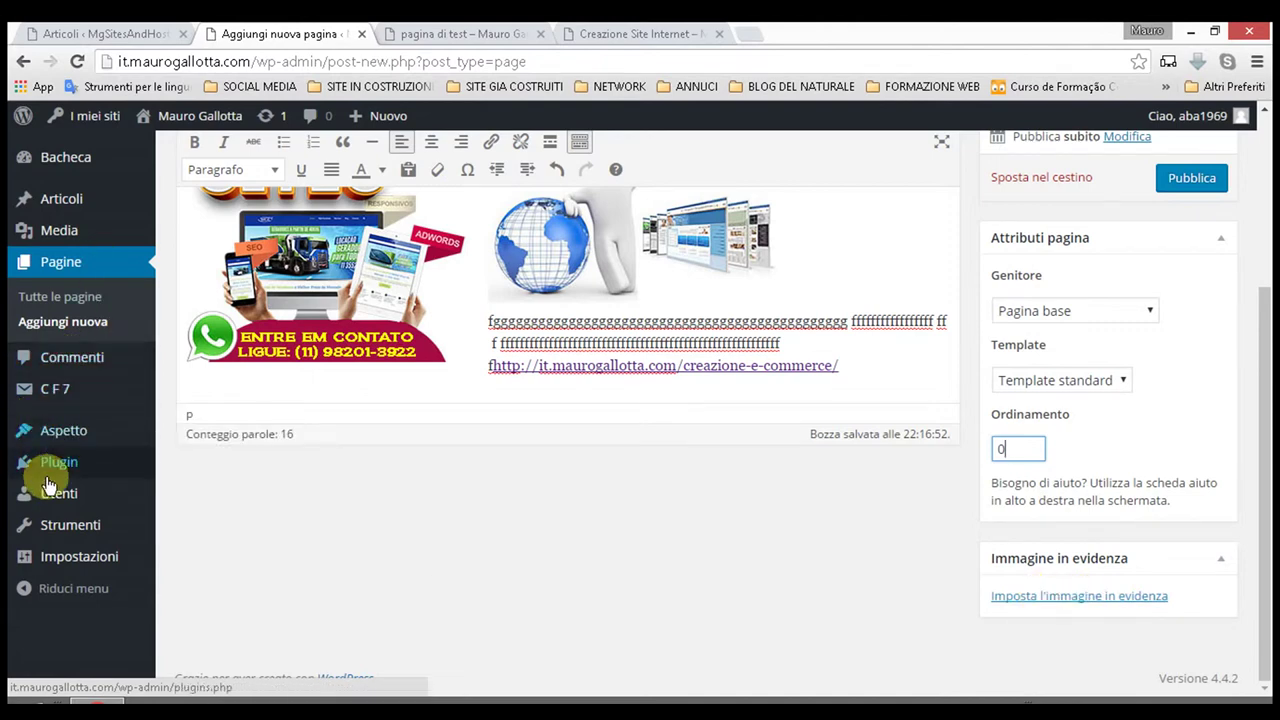
{"action": "mouse_move", "coordinate": [78, 390]}
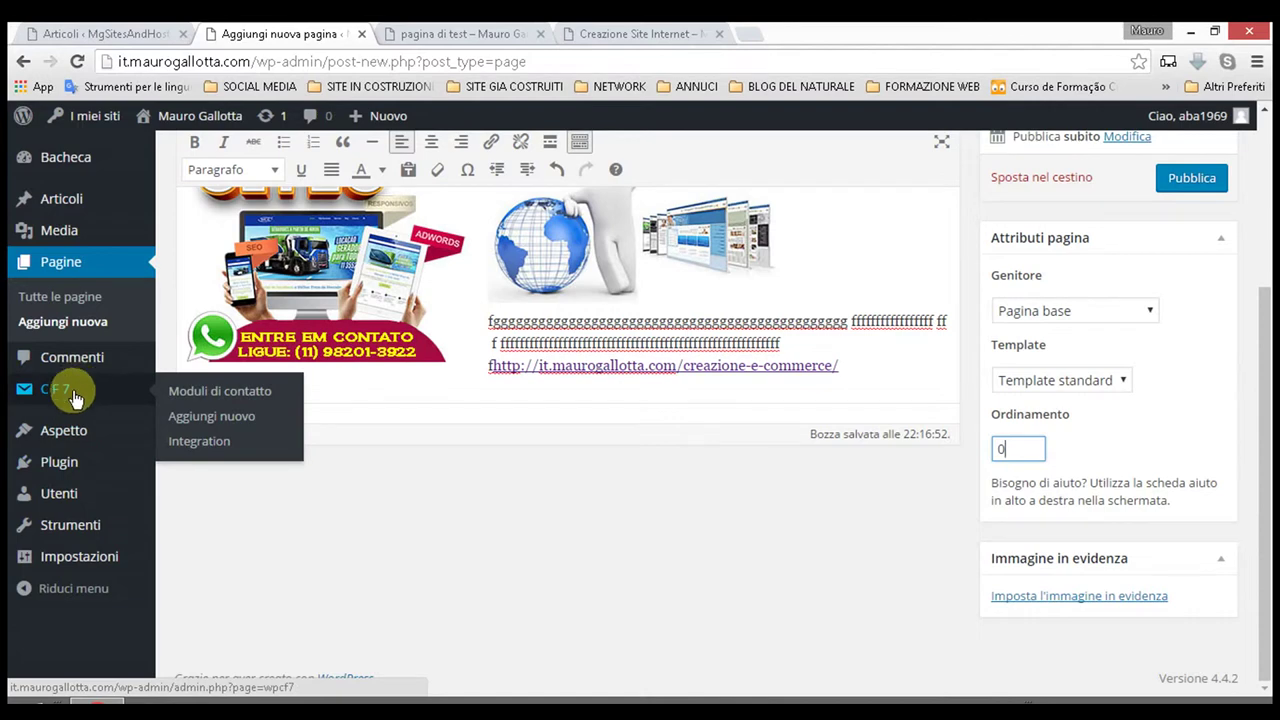
{"action": "mouse_move", "coordinate": [58, 231]}
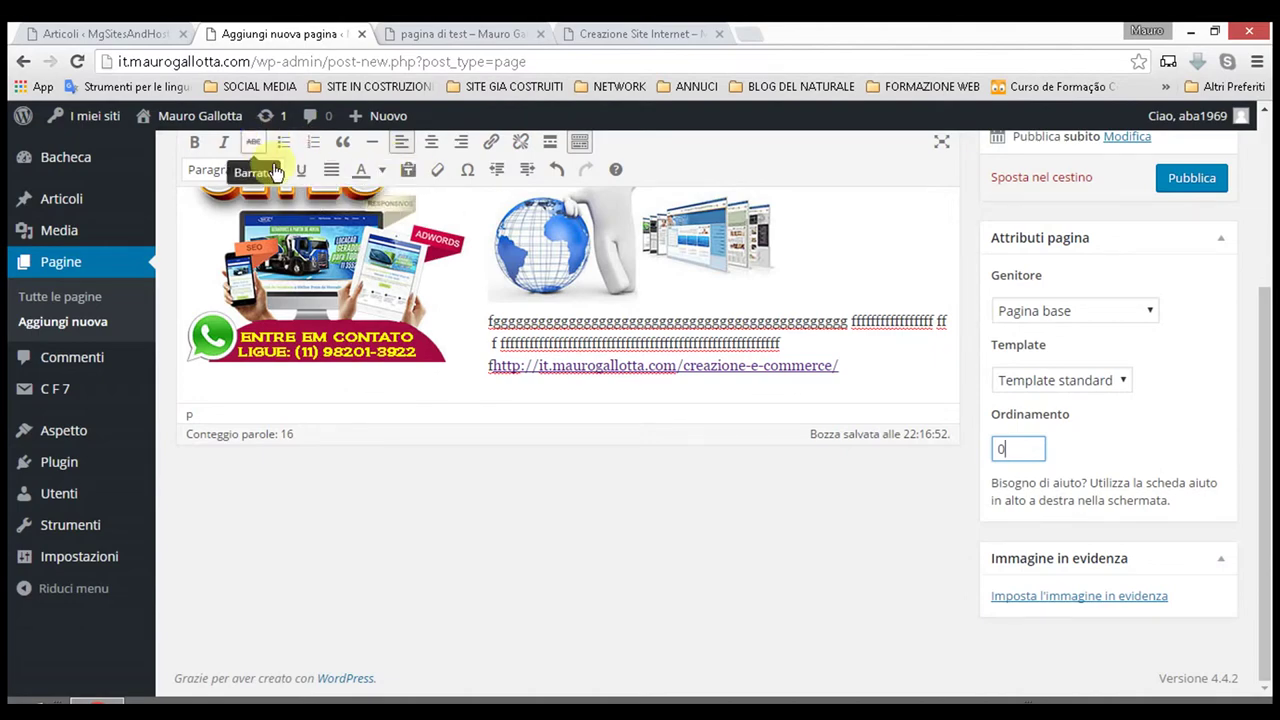
{"action": "scroll", "coordinate": [700, 390], "scroll_direction": "up", "scroll_amount": 2}
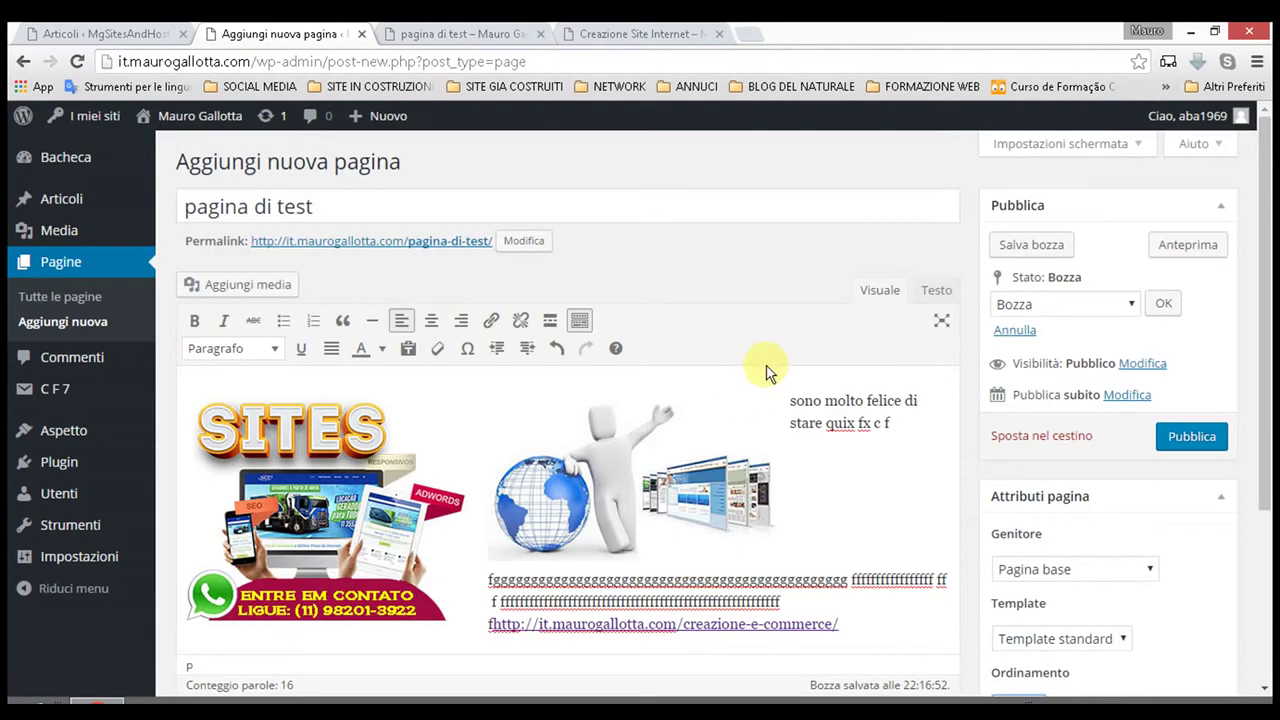
{"action": "scroll", "coordinate": [760, 310], "scroll_direction": "down", "scroll_amount": 2}
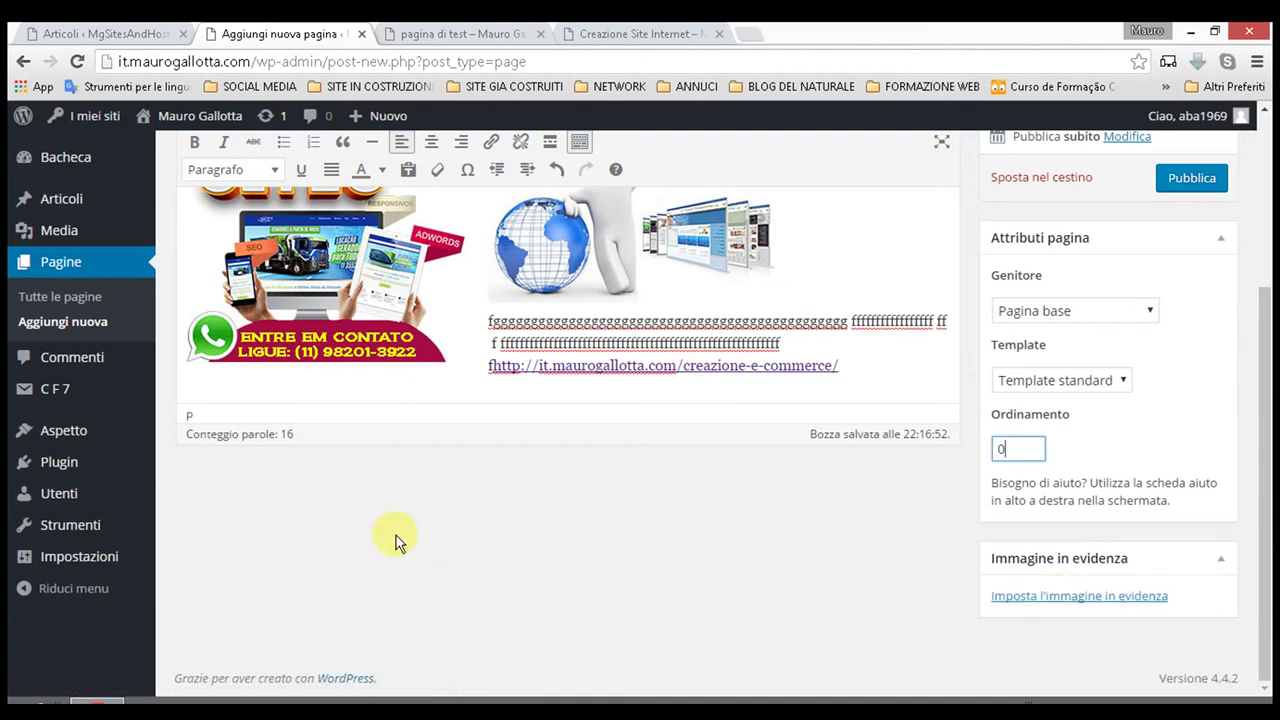
{"action": "scroll", "coordinate": [395, 540], "scroll_direction": "up", "scroll_amount": 3}
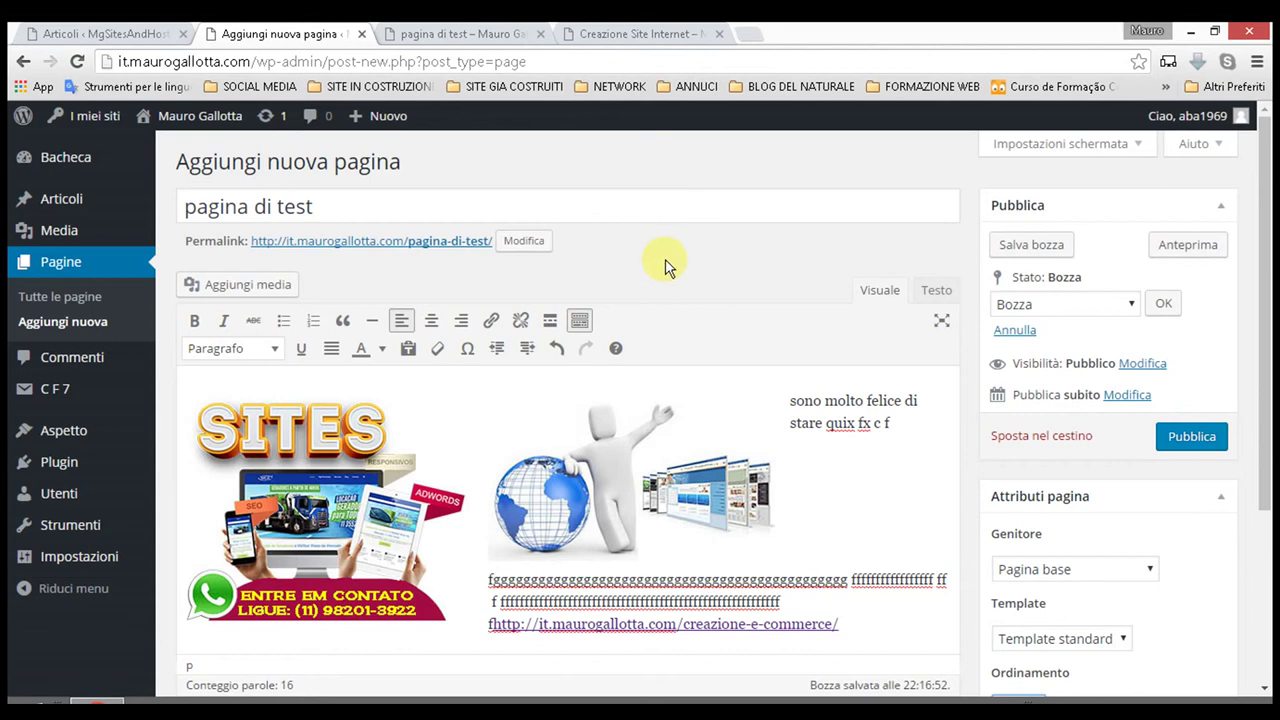
{"action": "left_click", "coordinate": [460, 33]}
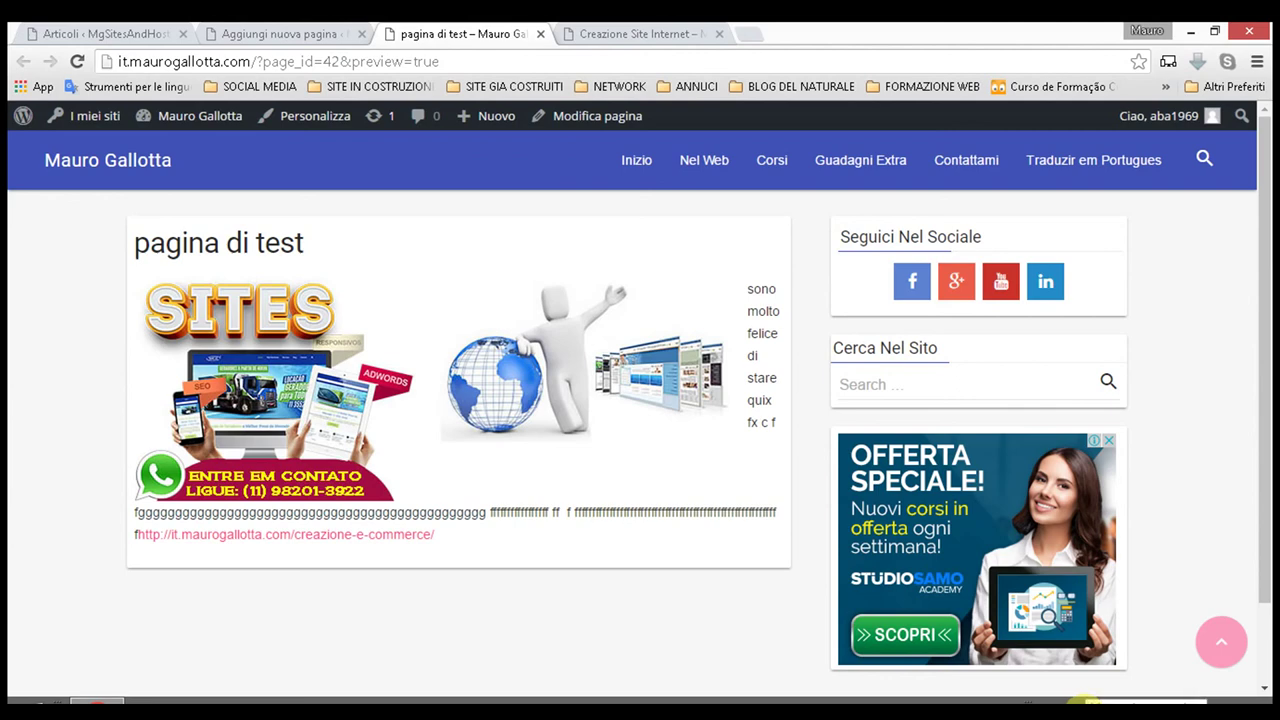
{"action": "left_click", "coordinate": [1088, 703]}
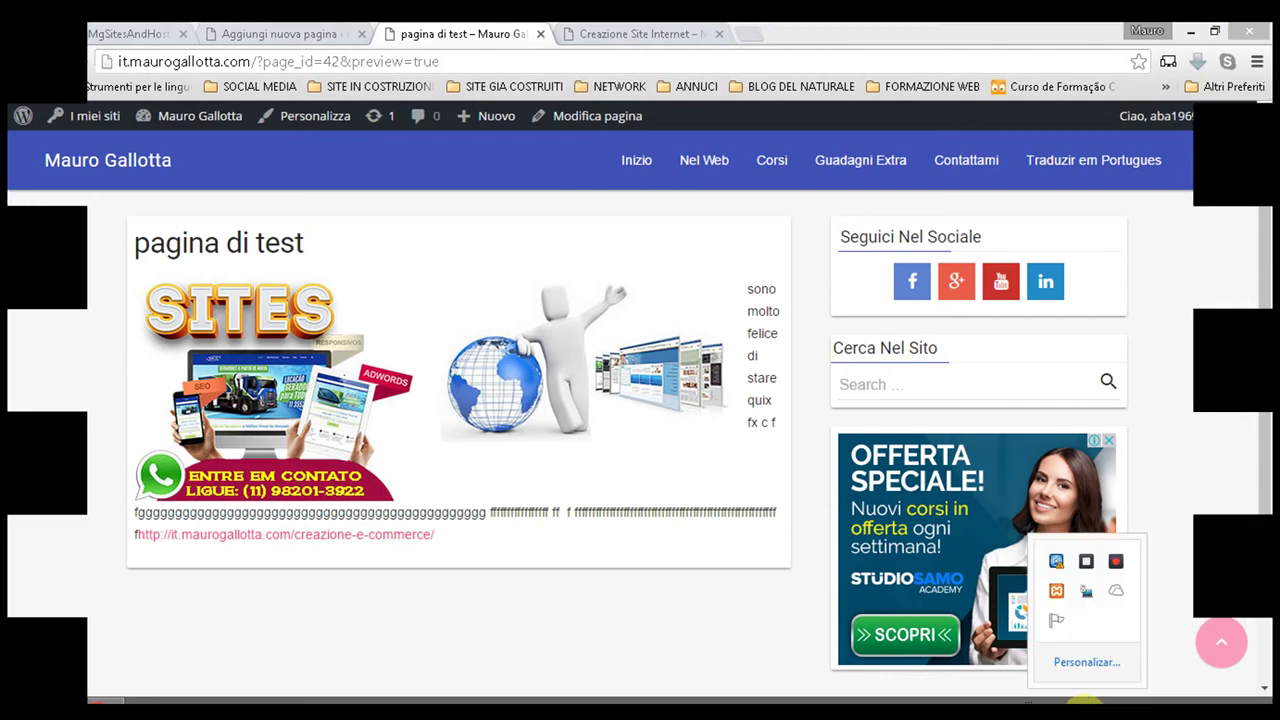